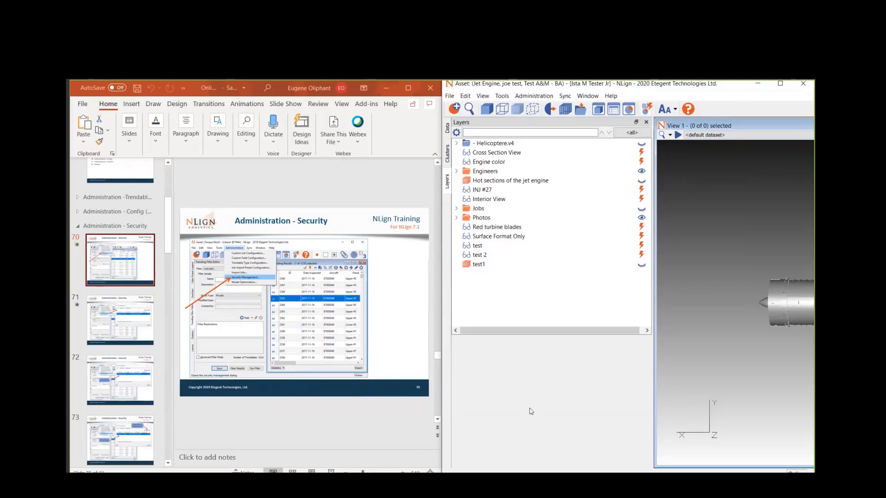
- View the Administration - Security slides 70 to 72, ending on the List of Users slide
click(107, 283)
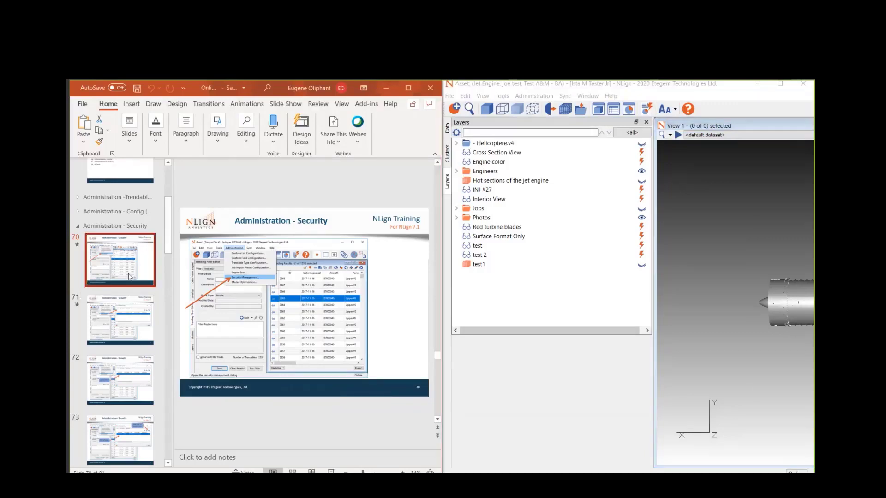
click(137, 302)
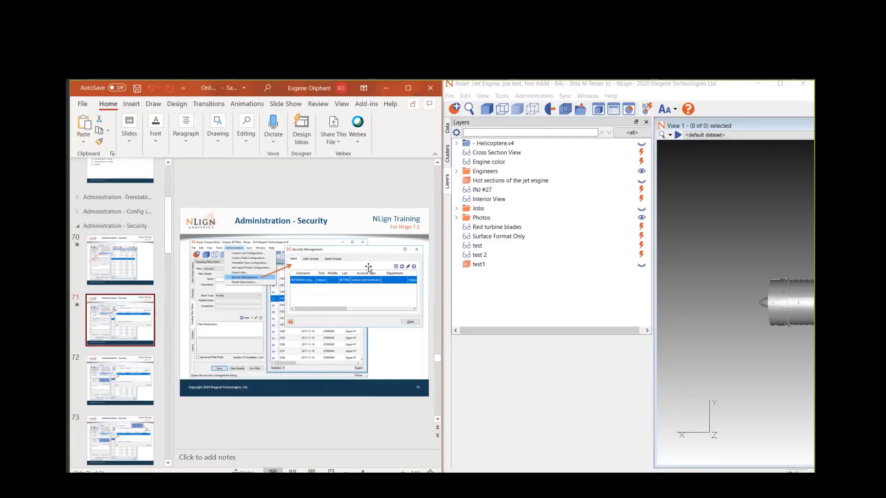
click(119, 379)
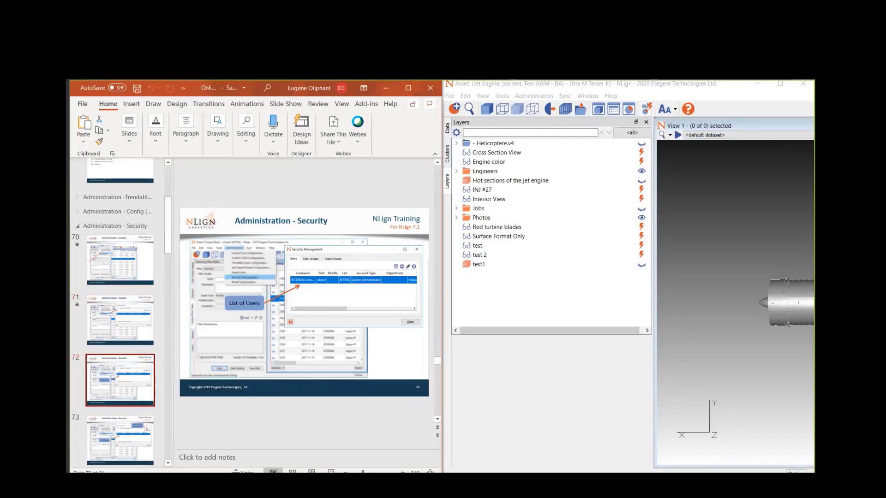
- Switch to NLign and open its Security Management window
click(552, 94)
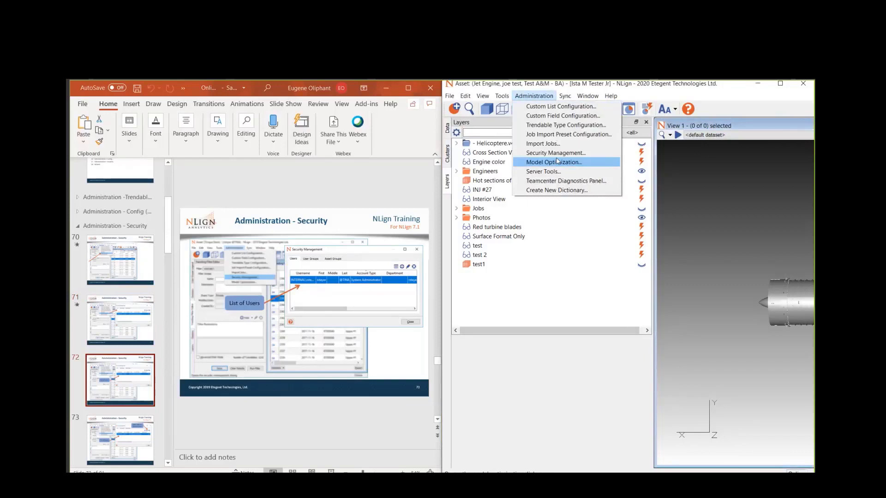
click(556, 153)
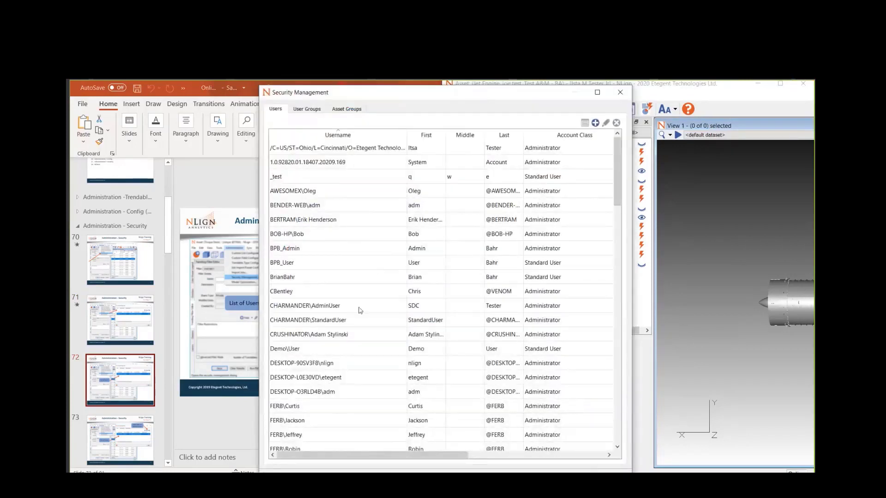
- Look through the list of user accounts, checking usernames, names and account classes
click(365, 320)
scroll(389, 370, down, 2)
scroll(390, 369, down, 3)
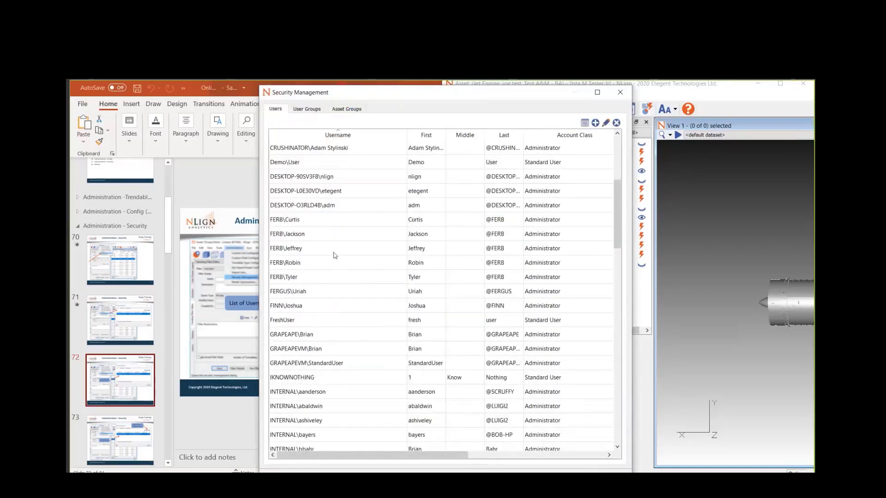
click(333, 253)
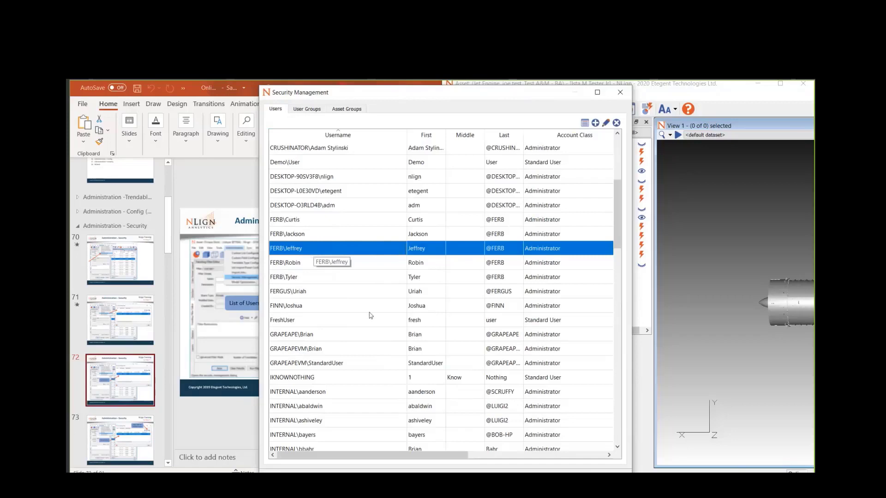
scroll(349, 360, down, 1)
scroll(350, 360, down, 6)
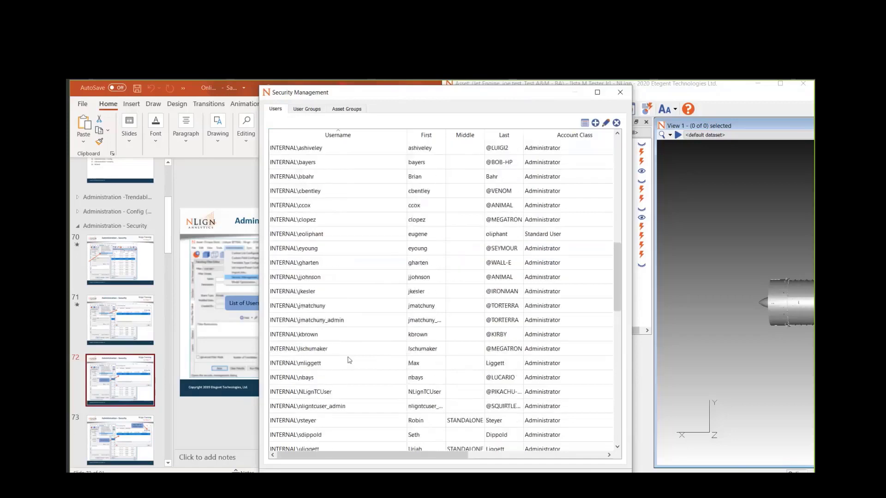
scroll(350, 360, down, 5)
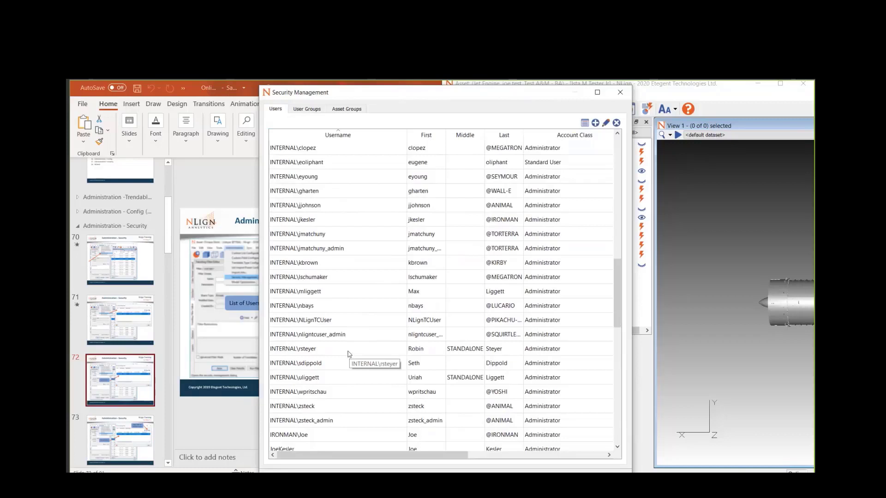
click(326, 297)
scroll(328, 369, down, 4)
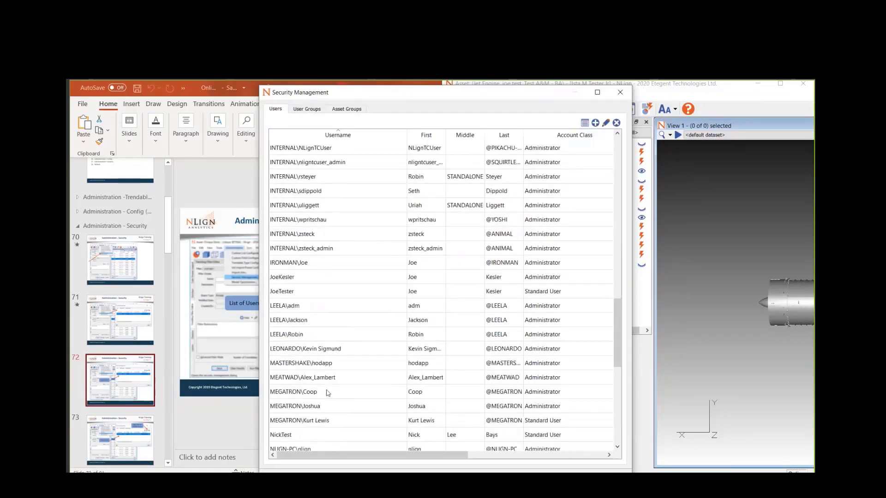
scroll(346, 378, up, 2)
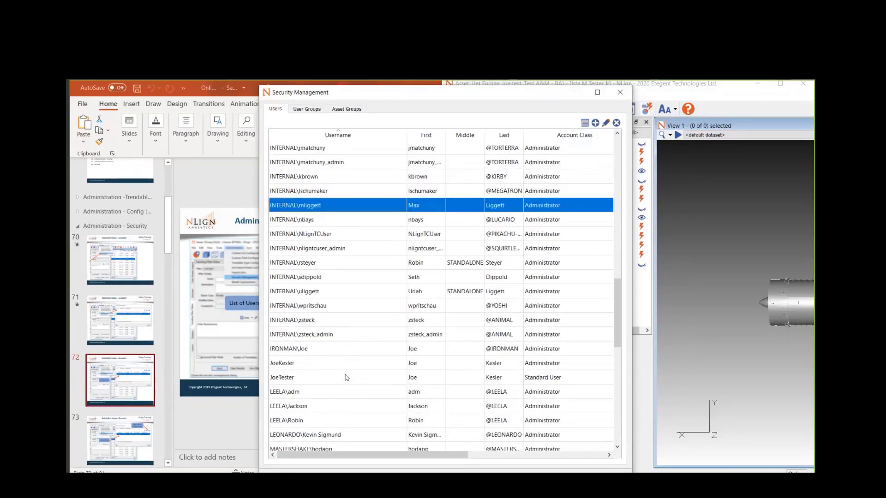
scroll(346, 377, up, 3)
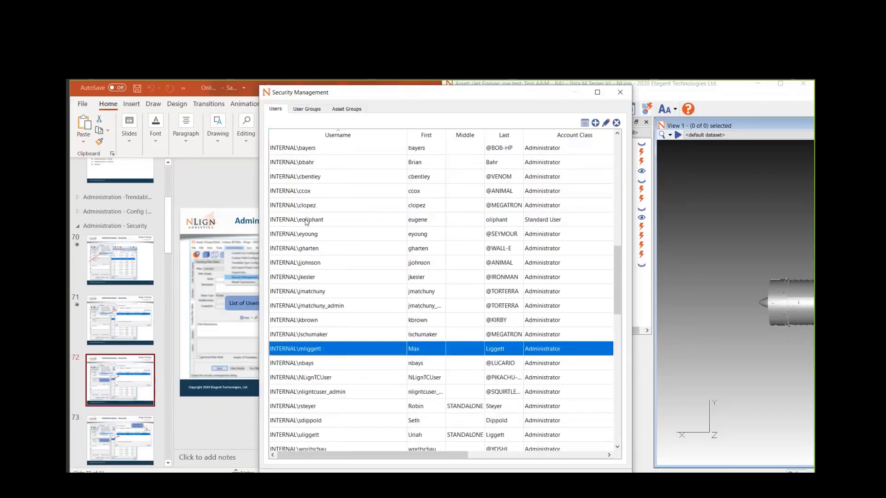
- Open the details of the Standard User account among the INTERNAL users and examine its user name, first name, email and phone fields
click(307, 221)
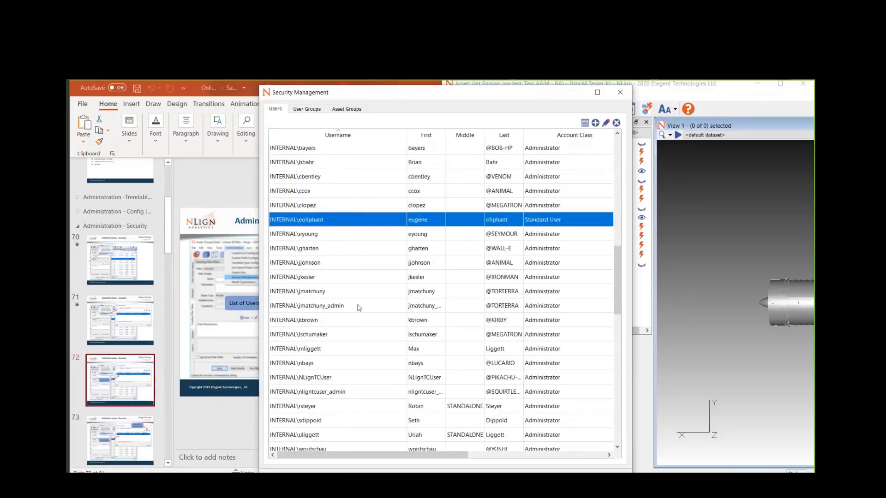
double_click(351, 225)
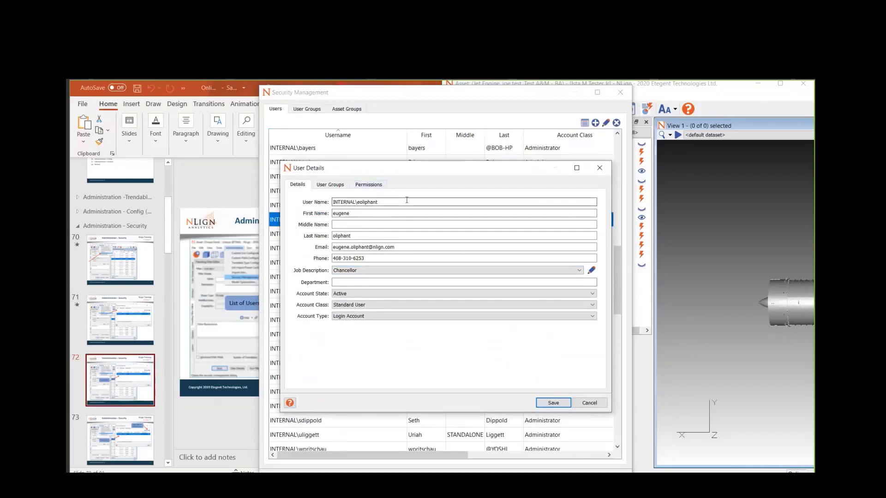
double_click(374, 202)
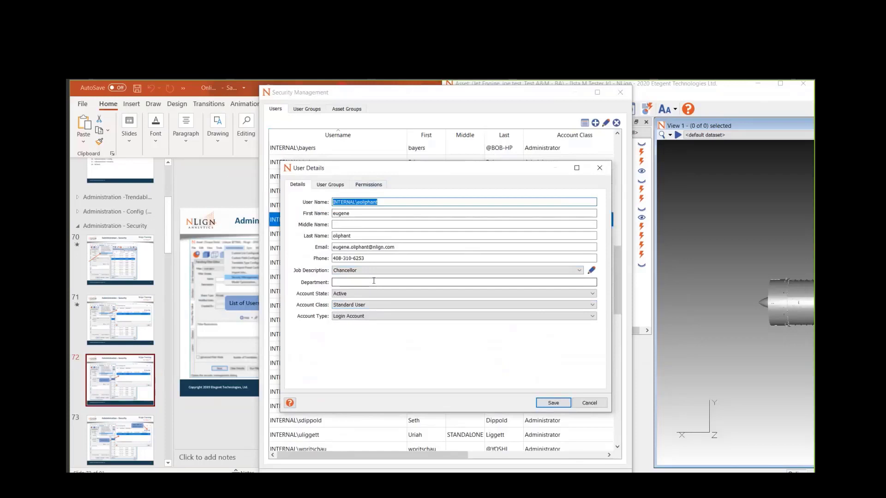
click(364, 216)
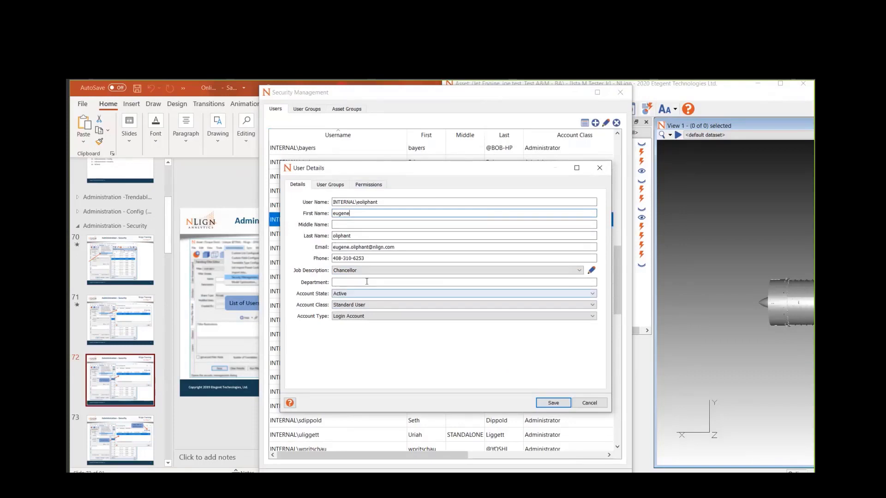
click(429, 247)
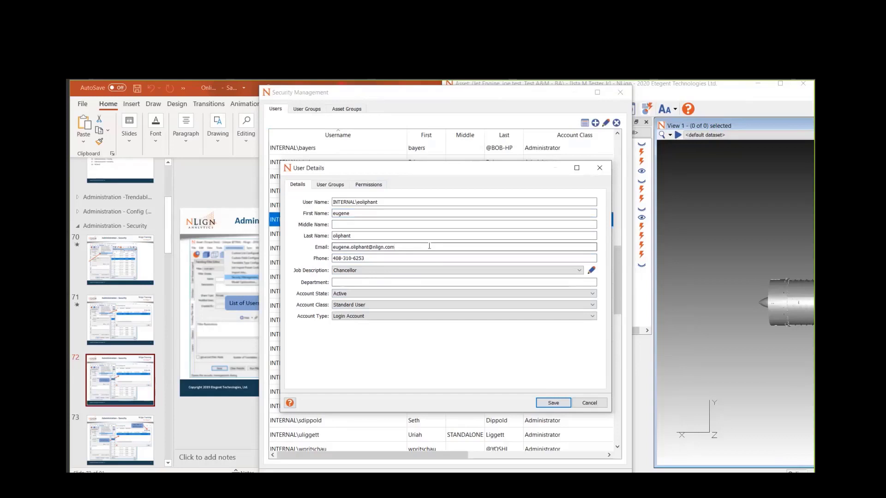
click(402, 245)
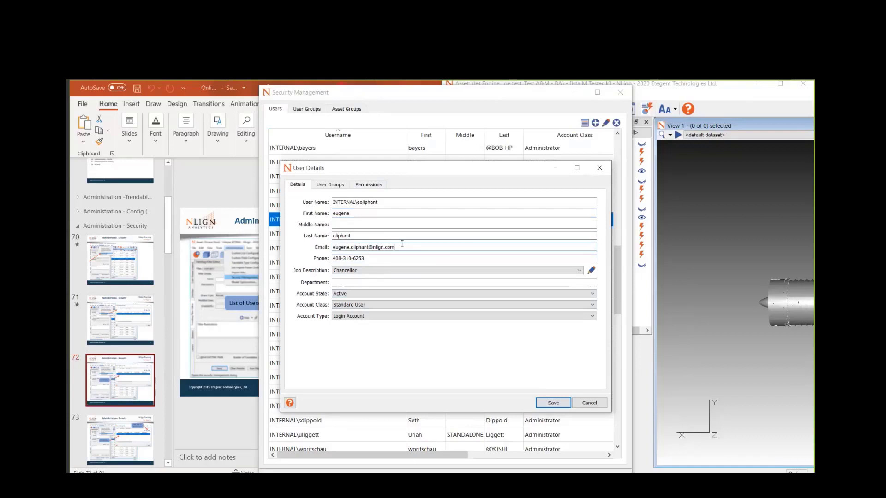
click(353, 247)
drag(399, 248, 341, 239)
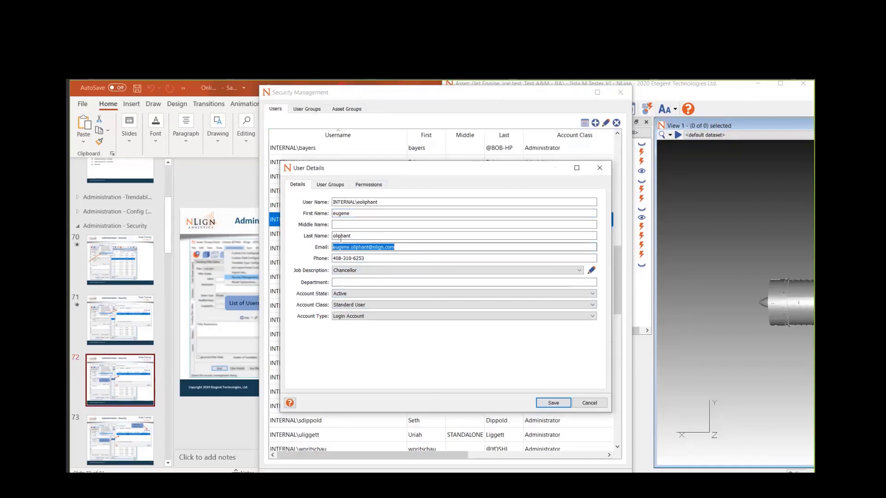
click(396, 248)
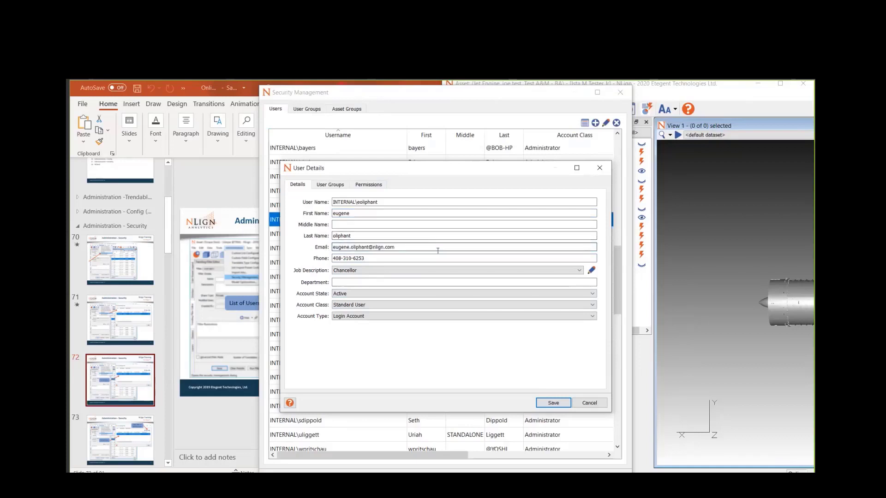
click(366, 258)
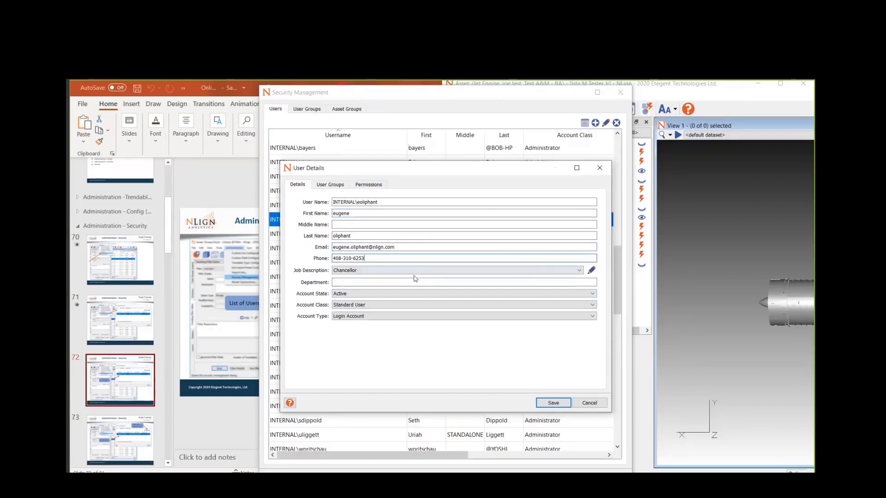
- Examine the user's account state and account class options, and leave the user details without saving
click(351, 294)
click(352, 294)
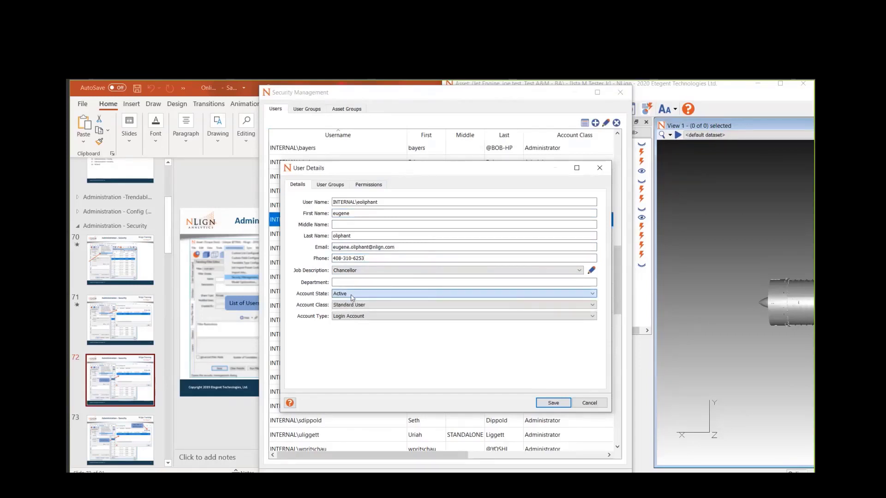
click(387, 307)
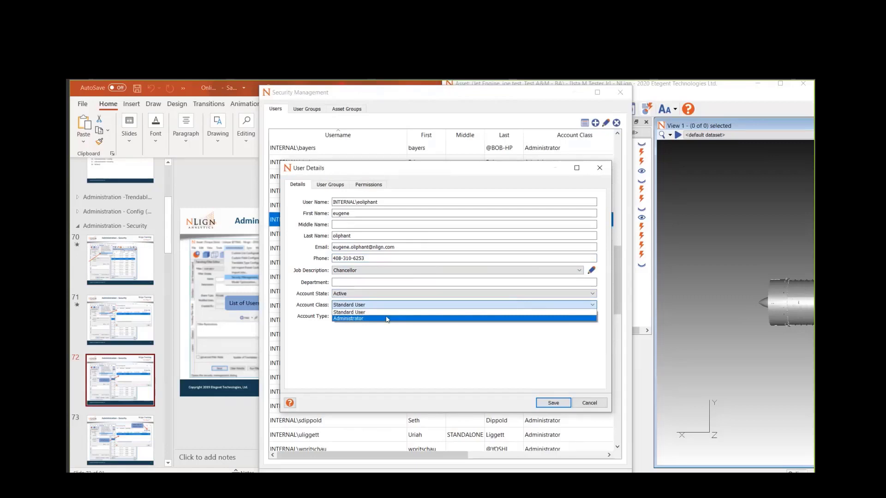
key(Escape)
key(Escape)
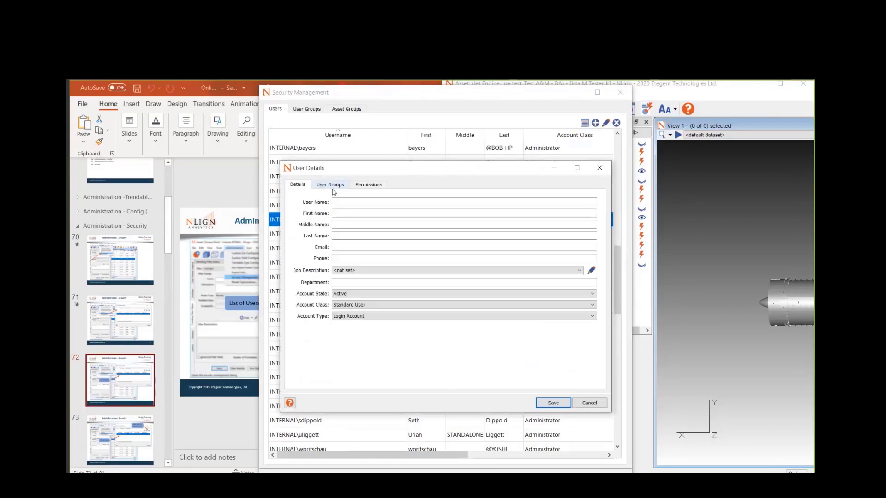
- Enter CAC # as the new account's user name and fill in the user's first and last name
click(367, 198)
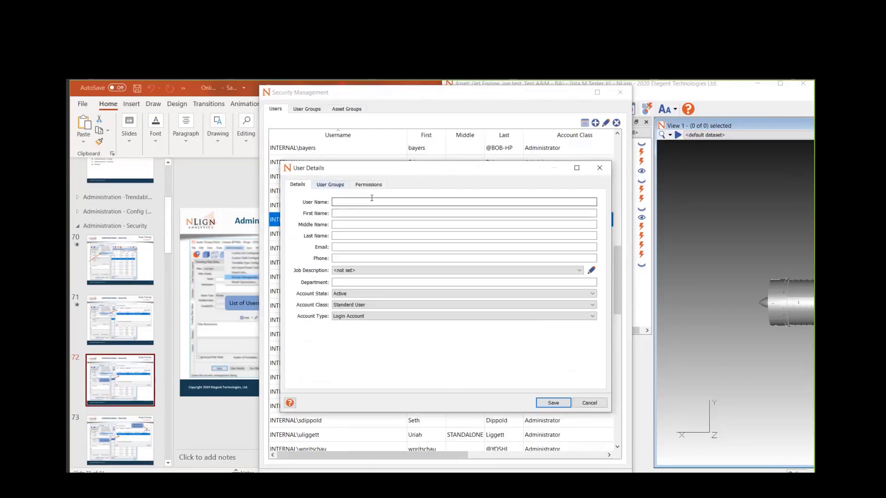
text(CAC #)
key(Tab)
text(Jane)
key(Tab)
key(Tab)
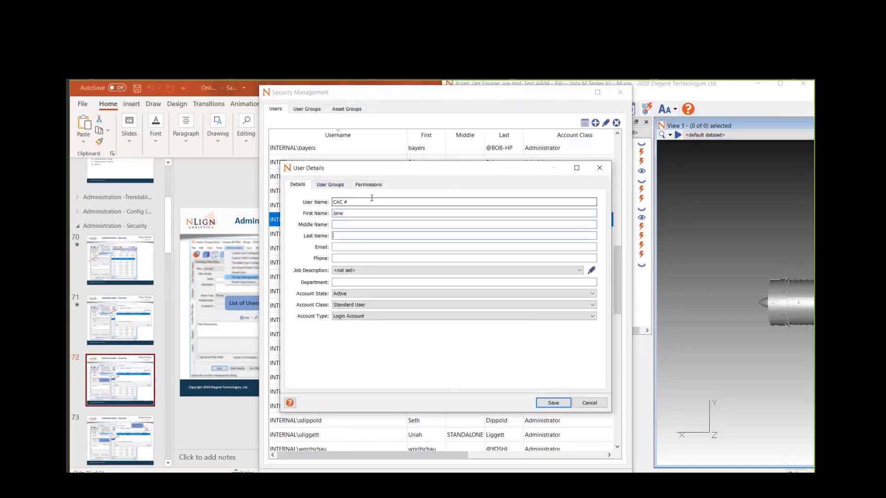
text(Doe)
key(Tab)
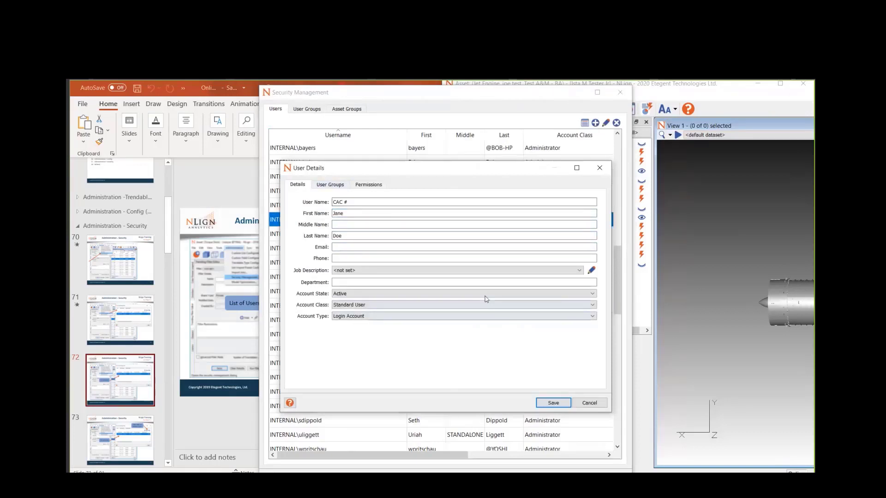
- Set the new user's job description to Mechanic 1
click(485, 271)
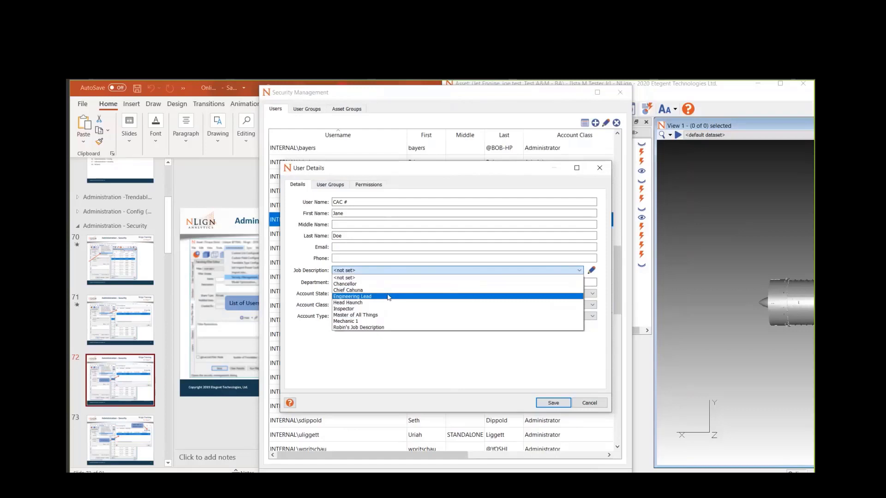
click(459, 373)
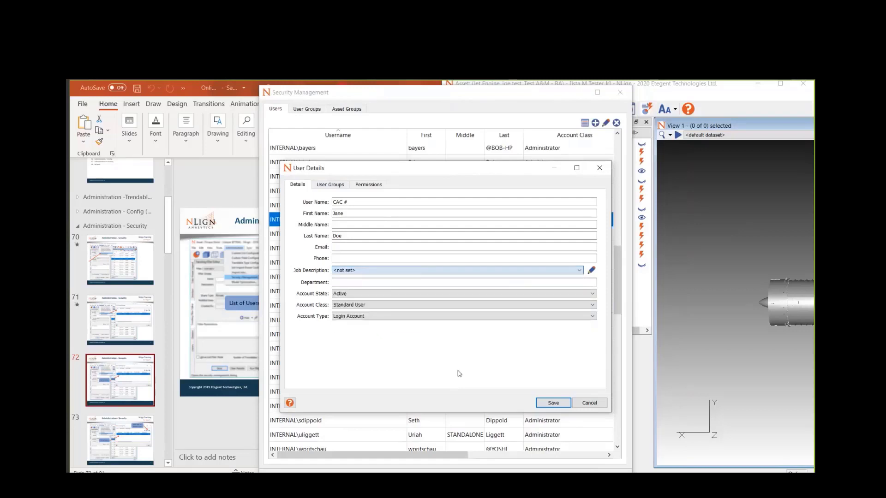
click(558, 272)
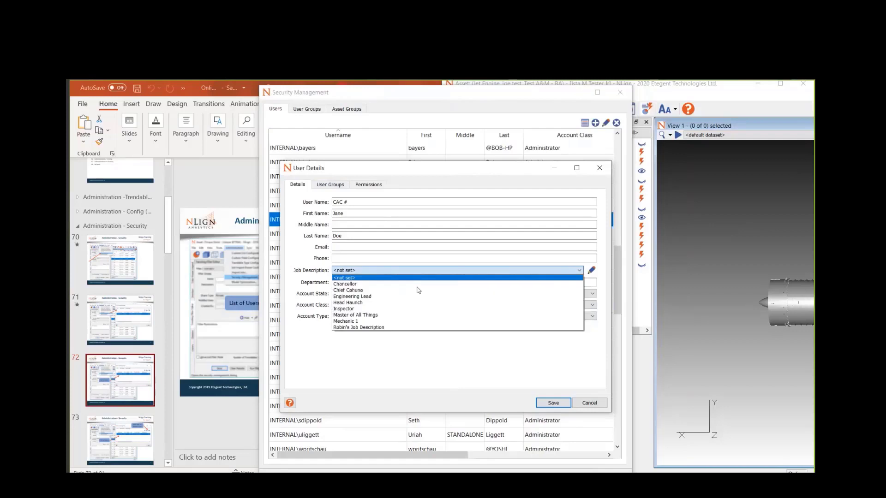
click(382, 322)
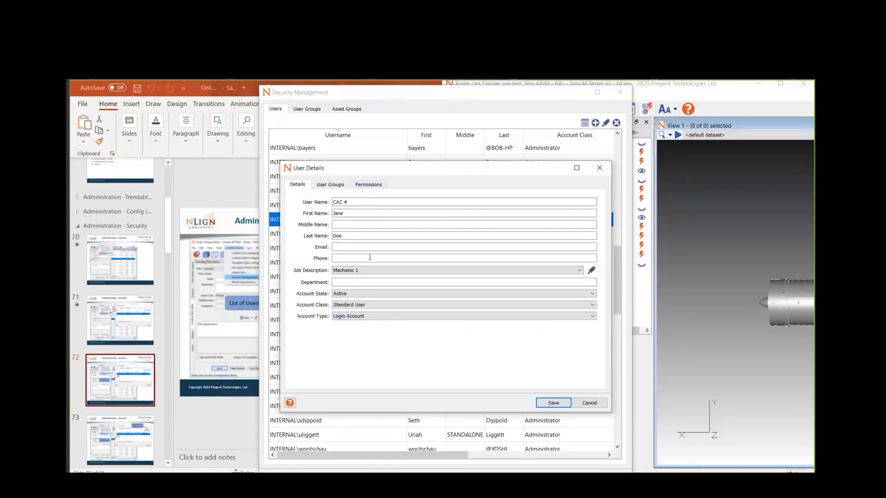
- Examine the new user's user groups and permissions, and return to the account details
click(330, 185)
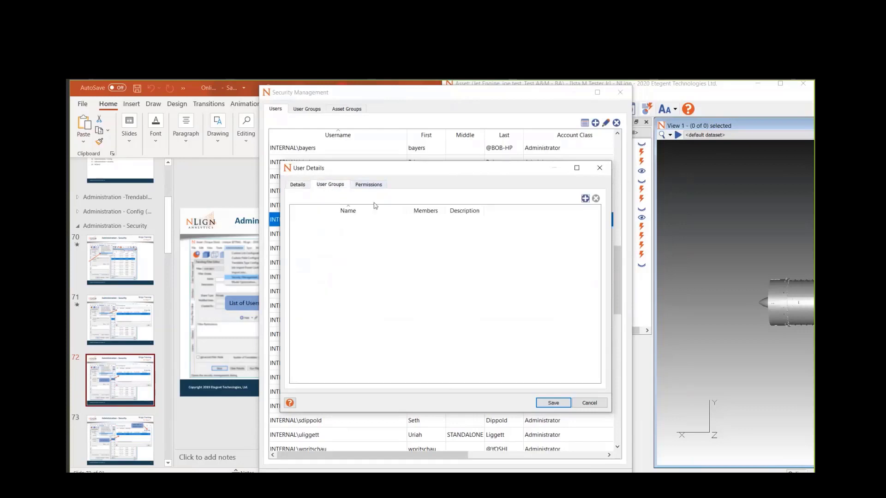
click(376, 185)
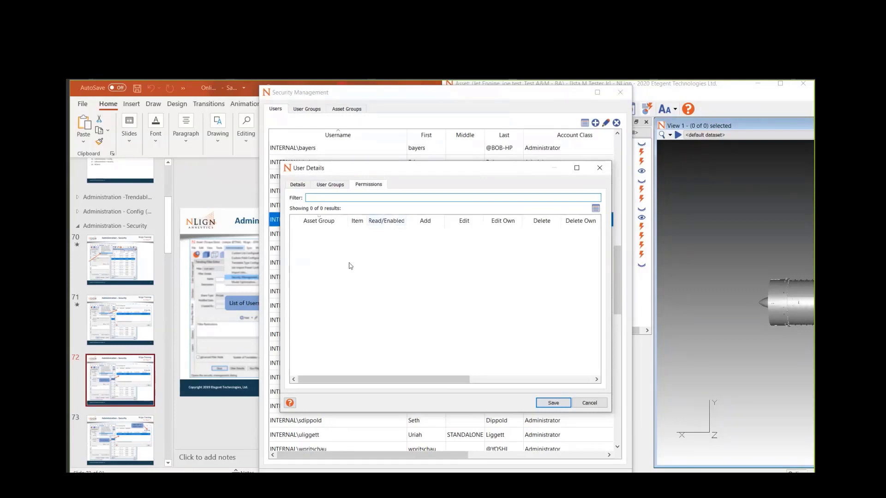
click(323, 187)
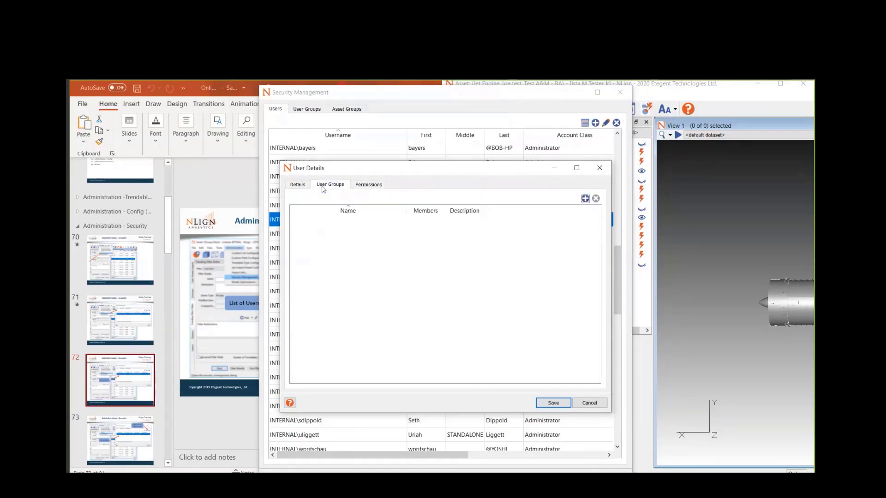
click(374, 186)
click(296, 185)
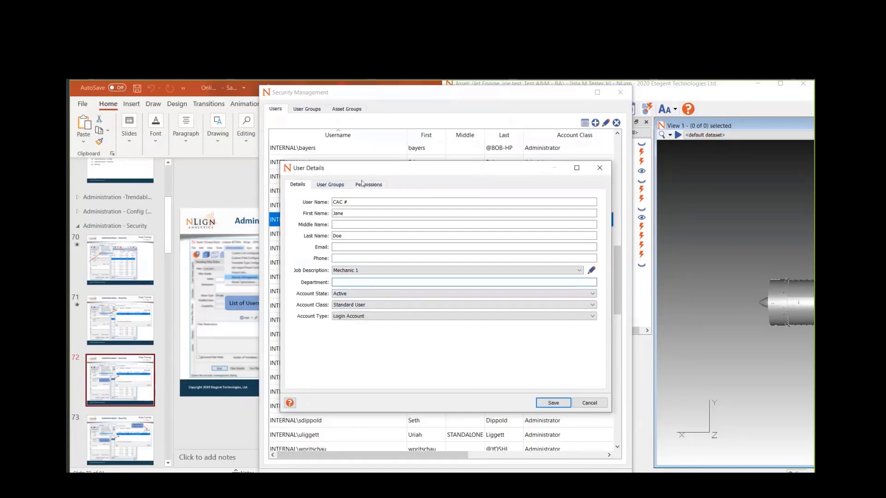
- Look over the new user's group memberships and asset permissions once more before going back to the account details
click(336, 248)
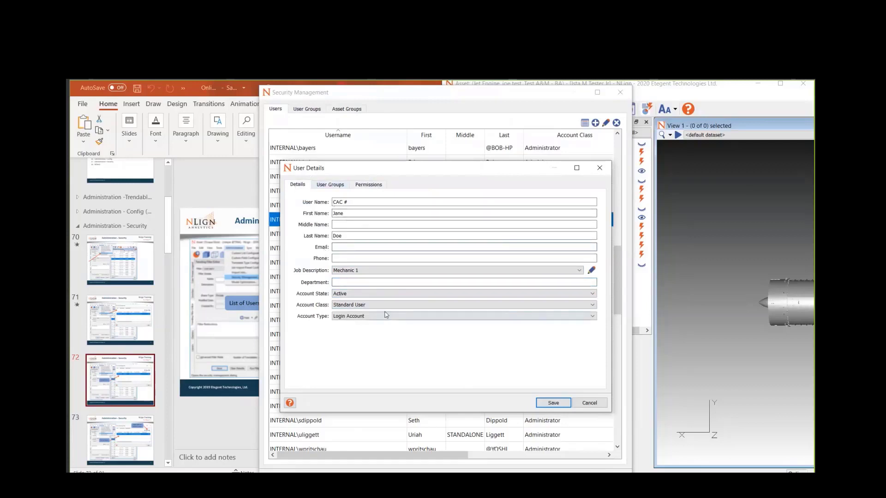
click(345, 185)
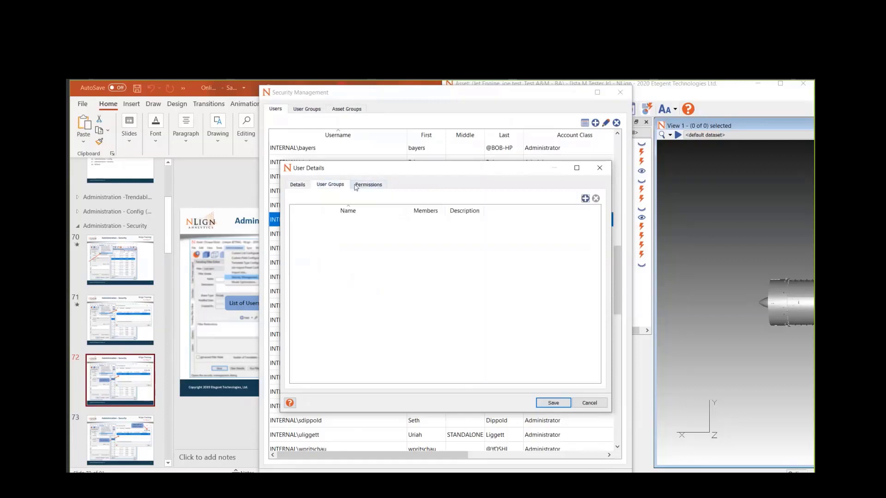
click(368, 184)
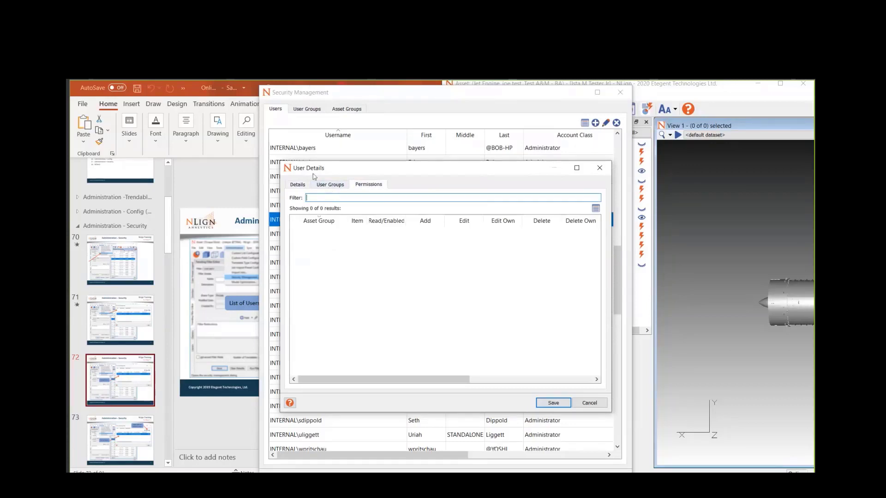
click(298, 184)
- Set the new user's account class to Administrator and account type to Login Account, and discard the unsaved user
click(382, 316)
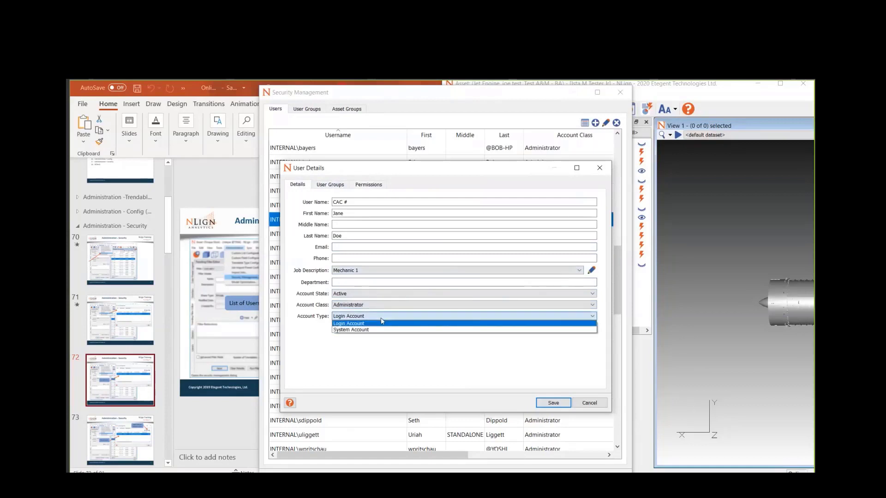
click(382, 323)
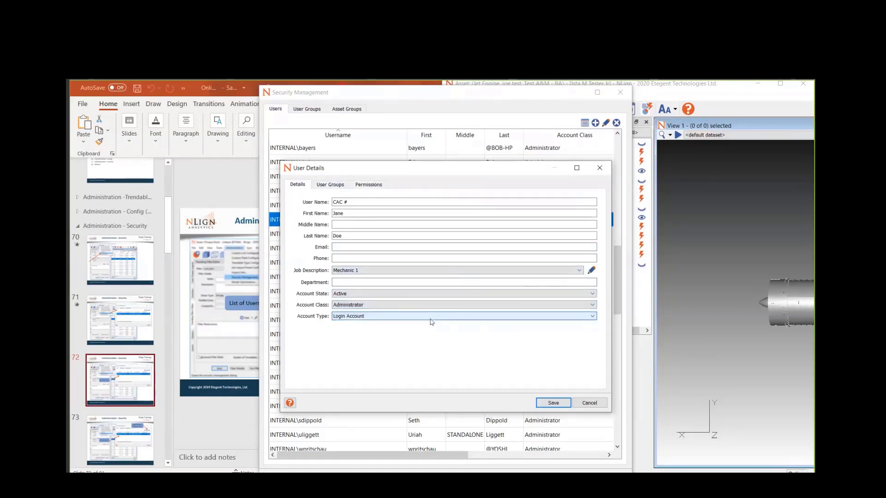
click(598, 404)
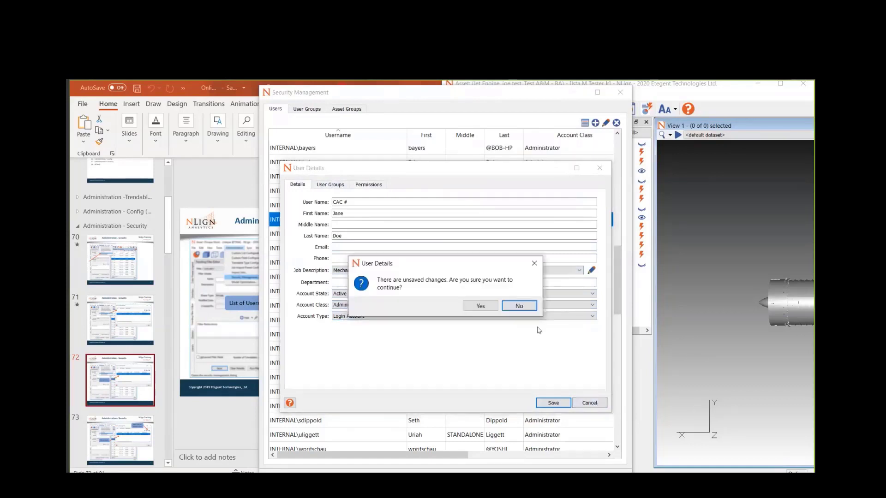
click(481, 305)
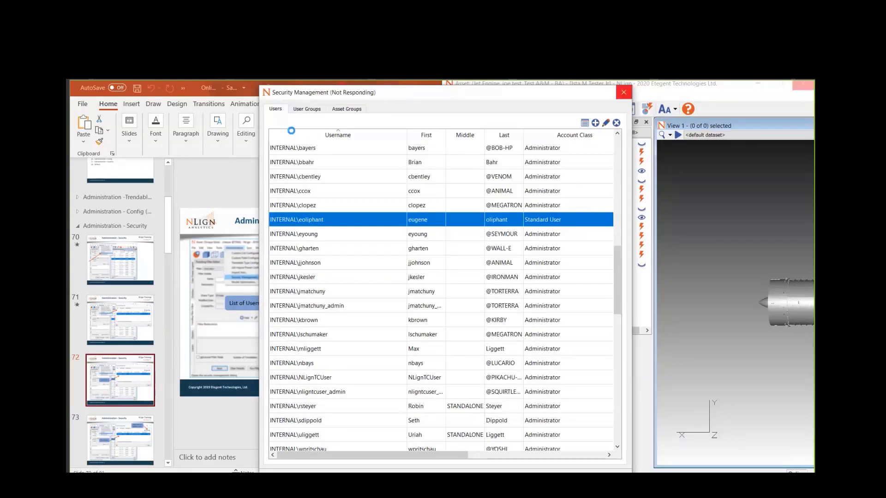
- Switch to PowerPoint and go through the Administration - Security slides from slide 73 to slide 79
click(234, 179)
scroll(120, 369, down, 2)
click(130, 403)
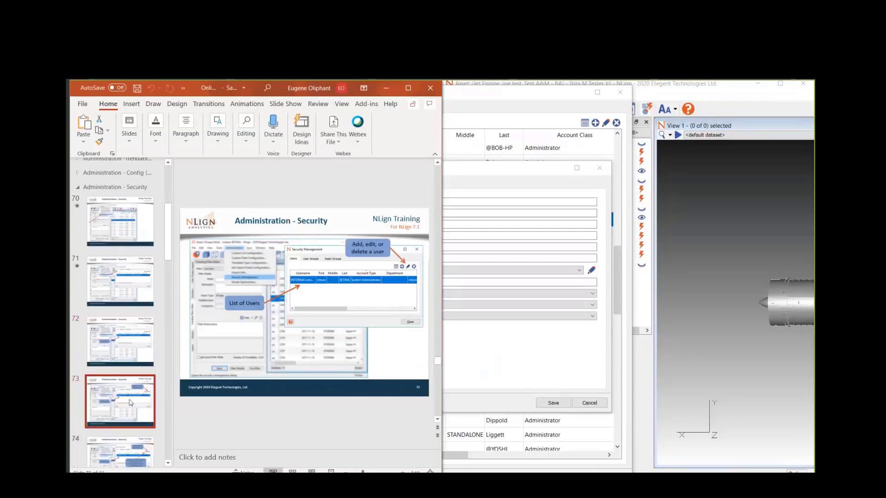
key(Down)
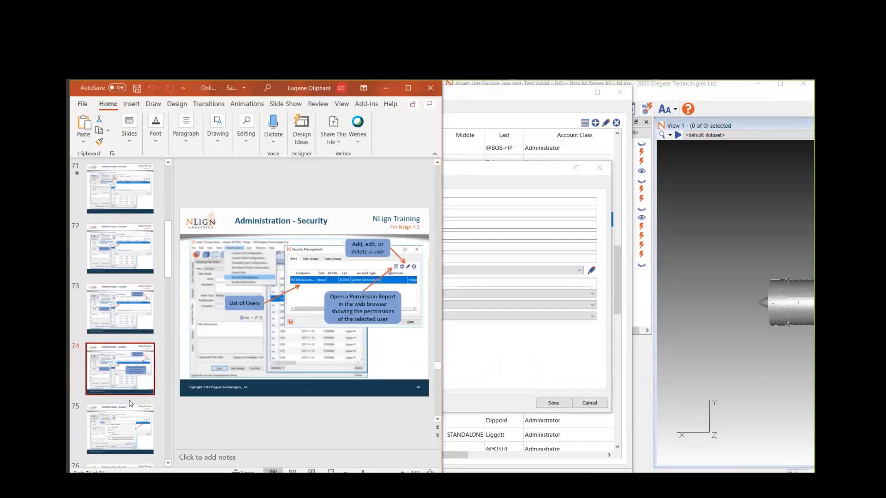
click(130, 403)
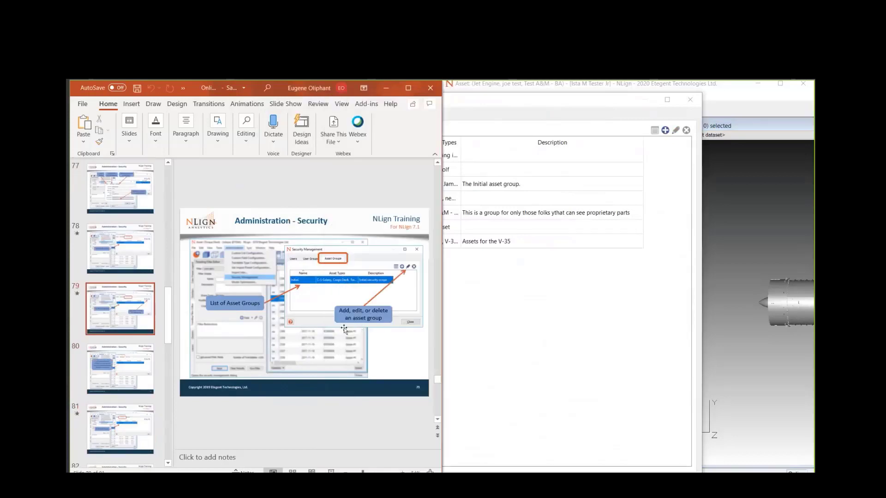
- Switch back to NLign's Security Management and create a new asset group named Carbon Fiber
click(561, 312)
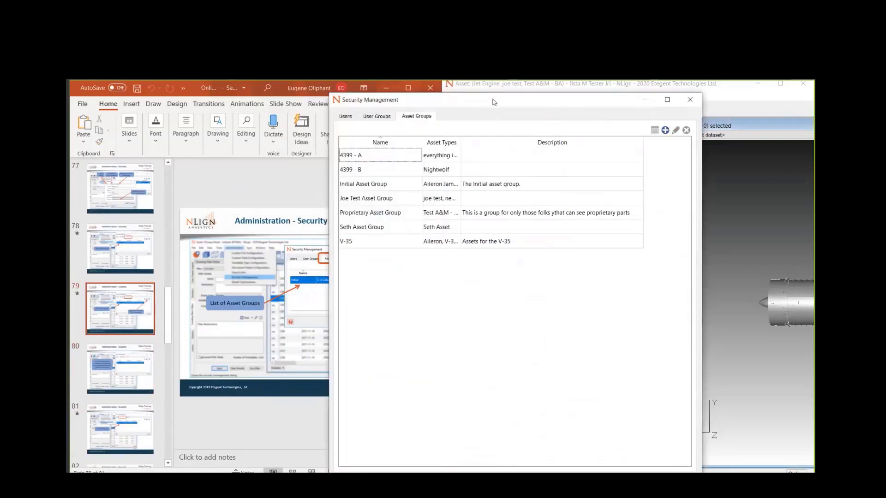
drag(491, 102, 407, 104)
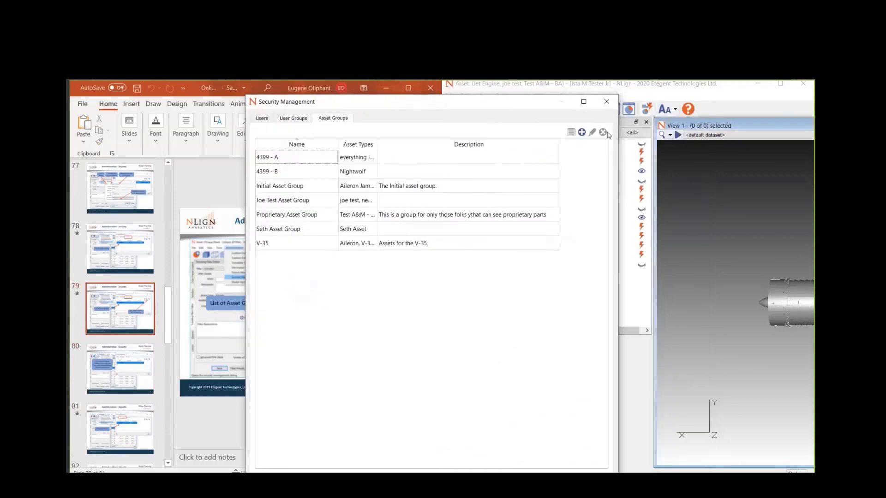
click(582, 132)
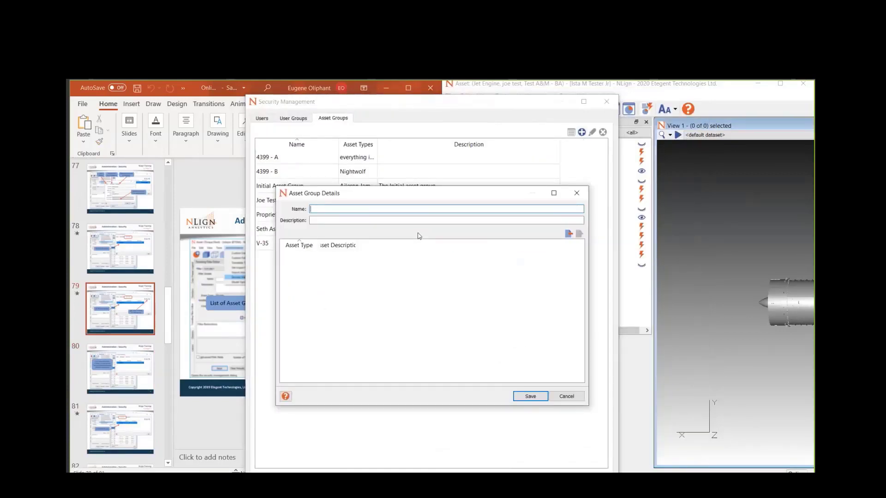
text(Carbon Fiber)
key(Tab)
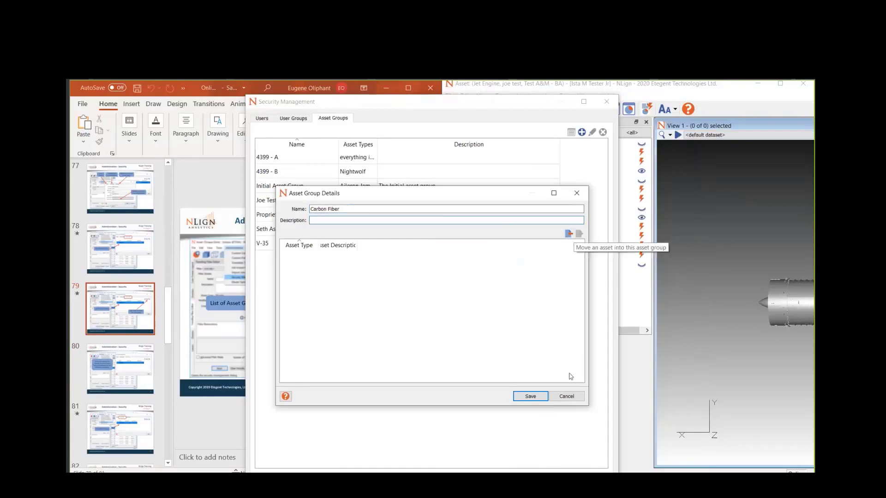
- Move the first six assets, from Aileron to Bahr - test, into the Carbon Fiber group and save it
click(571, 236)
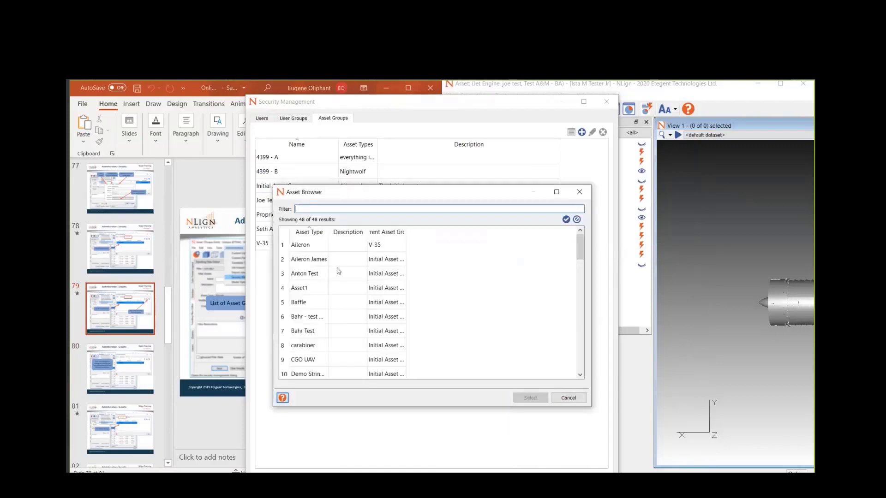
click(340, 246)
scroll(346, 293, down, 3)
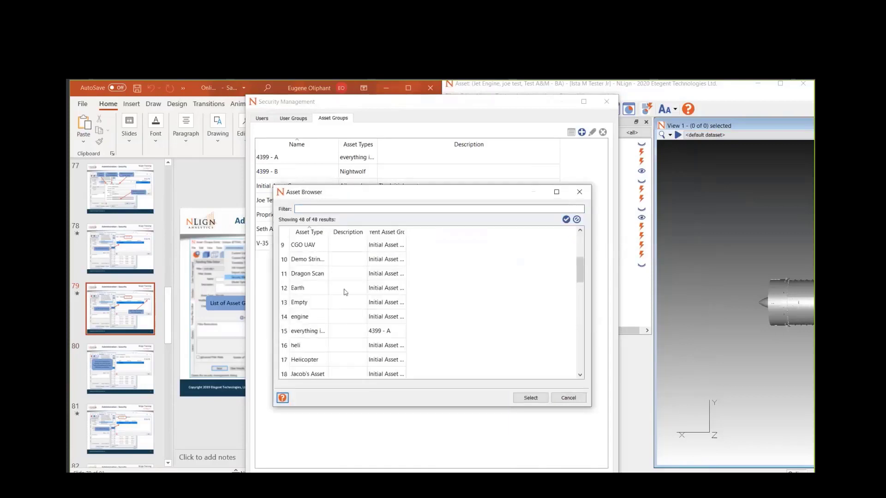
scroll(345, 292, down, 10)
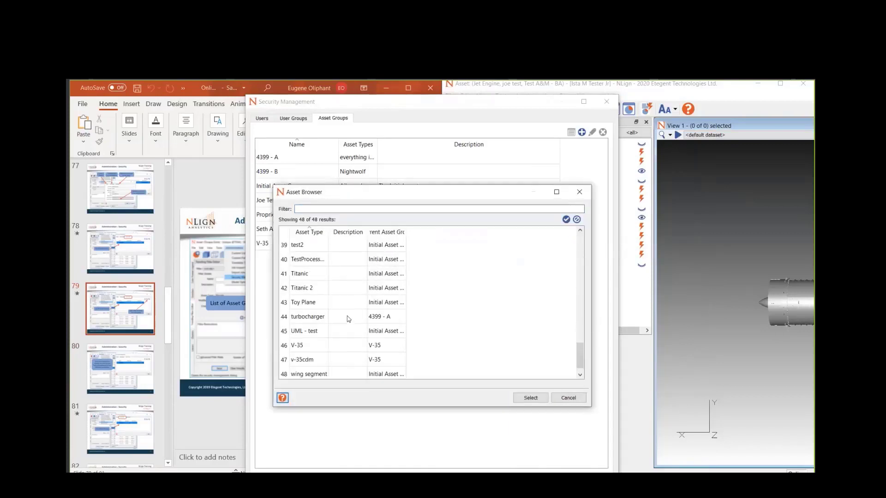
scroll(347, 317, up, 13)
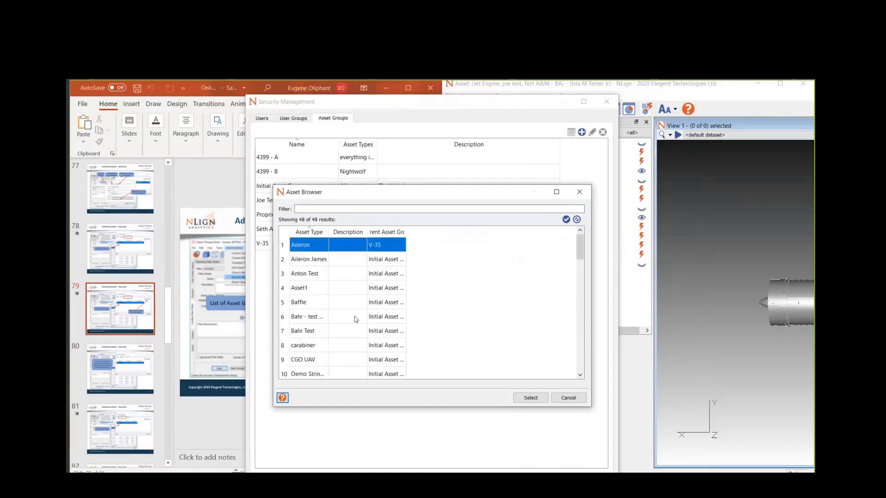
shift+click(356, 319)
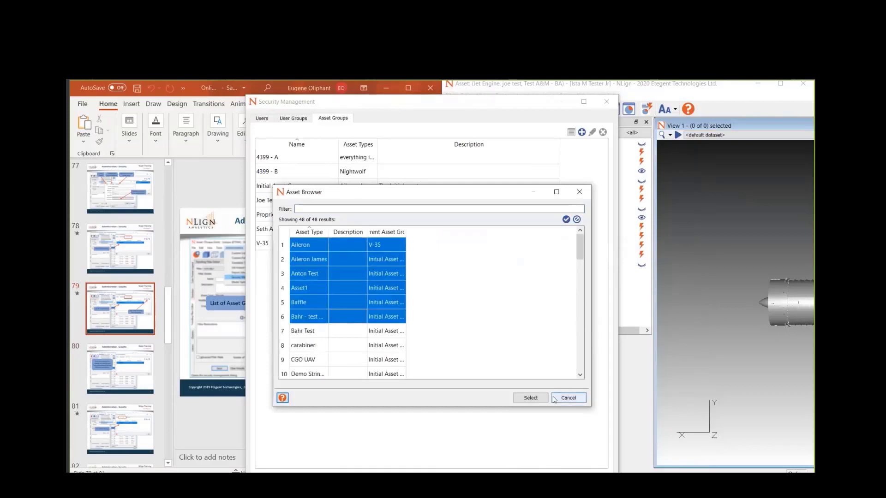
click(531, 398)
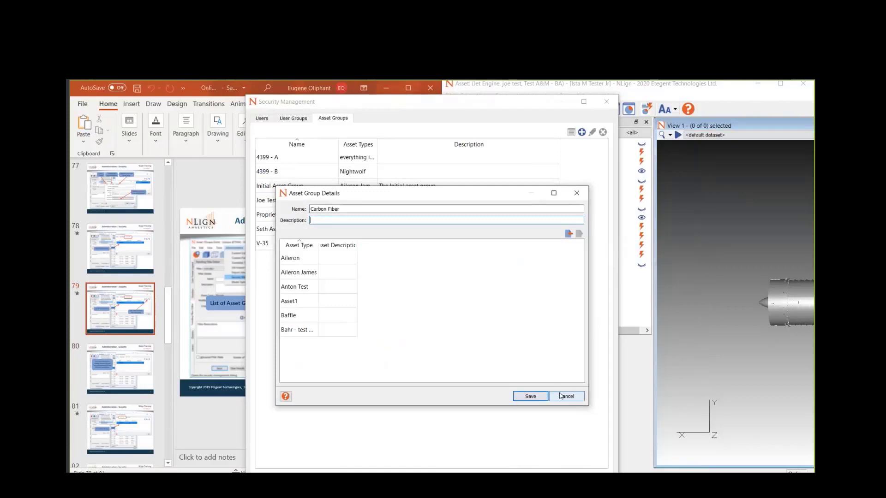
click(524, 398)
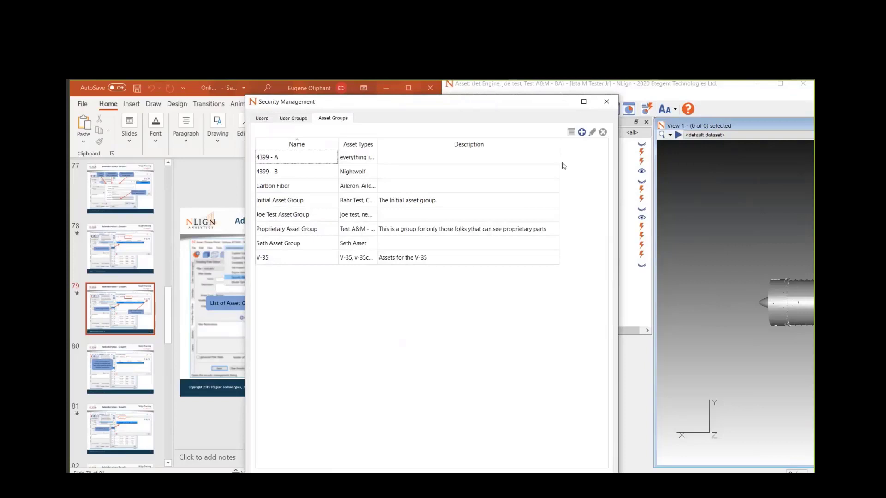
- Create another asset group named Metalic Parts
click(582, 133)
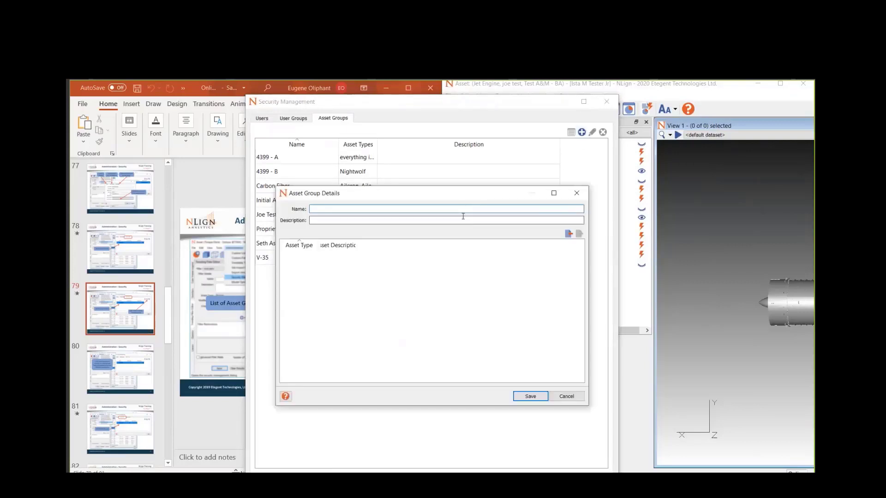
text(C)
text(Metalic P)
text(art)
text(s)
- Move the assets from Line Support through UML - test into the Metalic Parts group and save it
click(568, 233)
scroll(335, 340, down, 6)
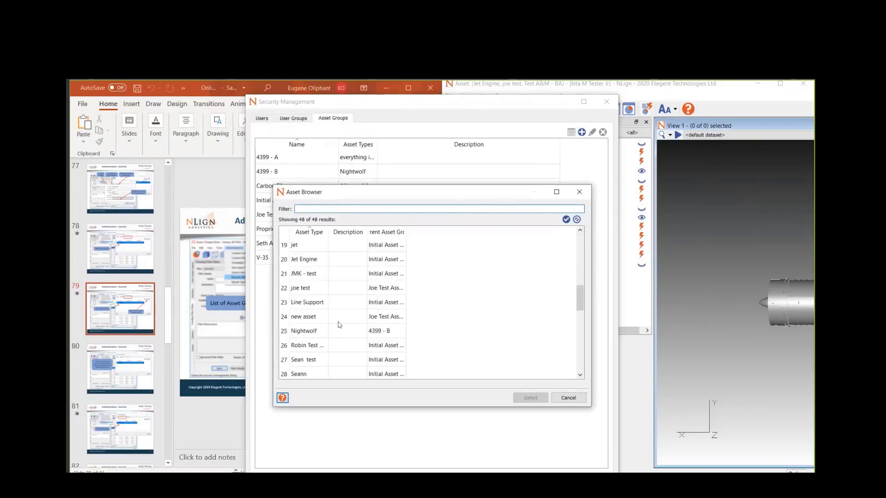
click(328, 305)
scroll(324, 335, down, 7)
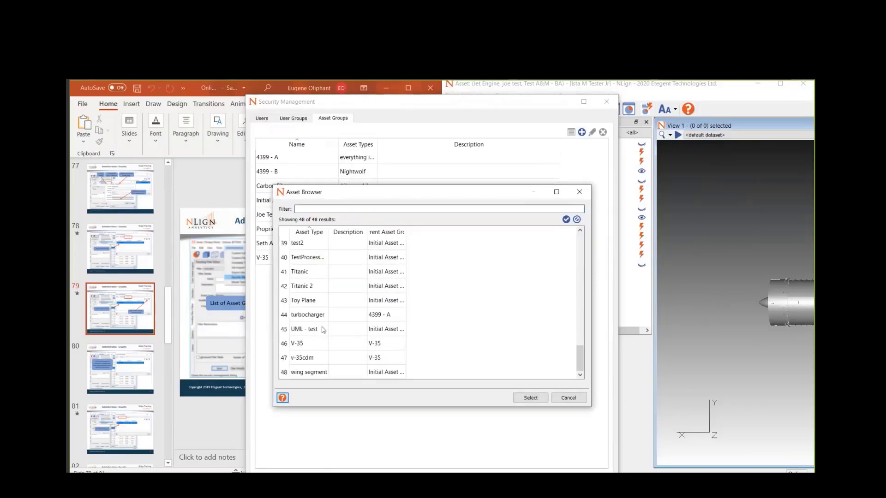
shift+click(323, 331)
click(530, 398)
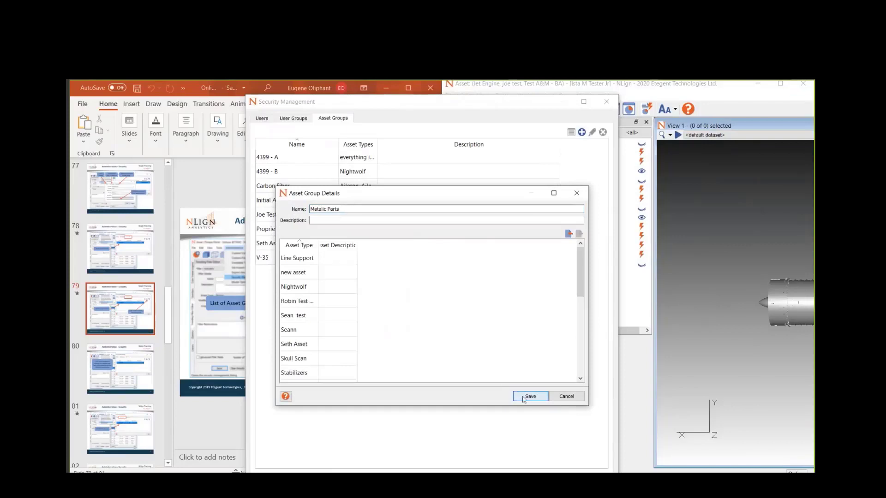
click(524, 399)
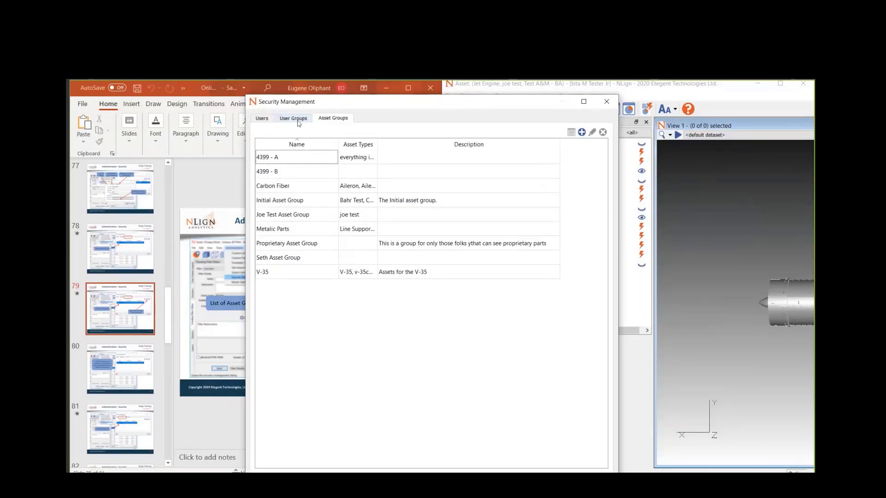
- Review slides 80 and 81 on asset and user groups in PowerPoint, and return to NLign's list of user groups
click(124, 382)
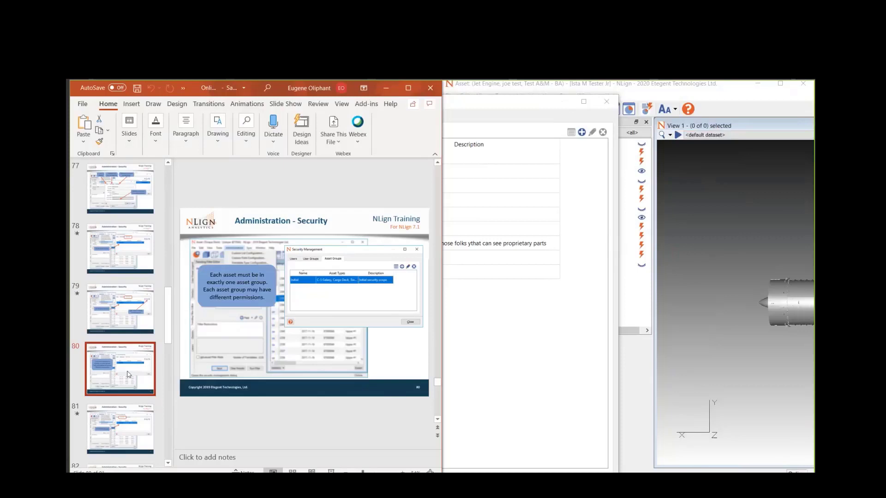
key(Down)
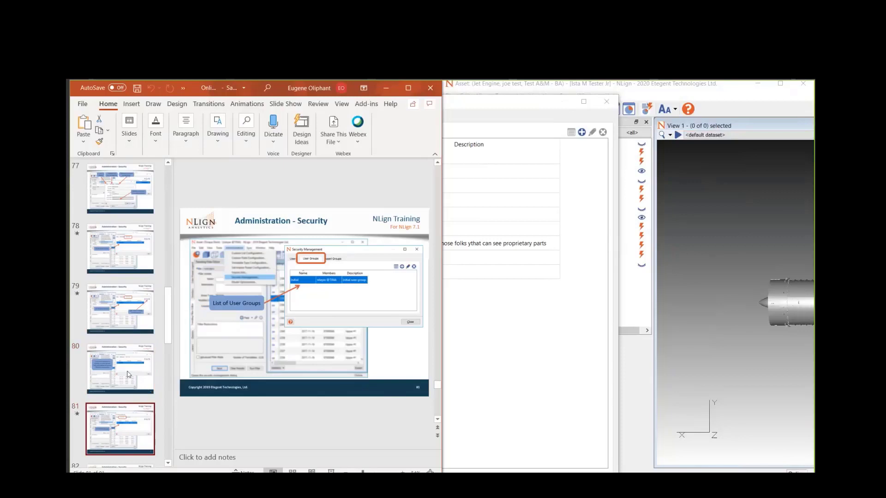
click(531, 343)
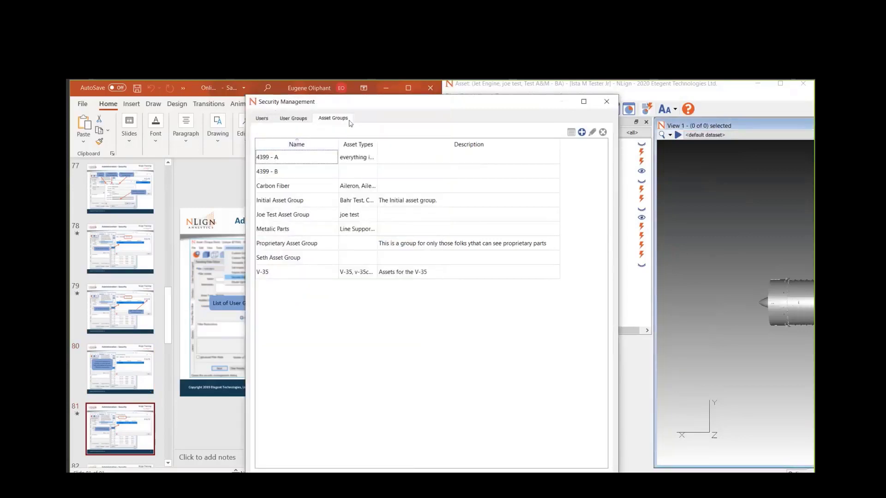
click(303, 123)
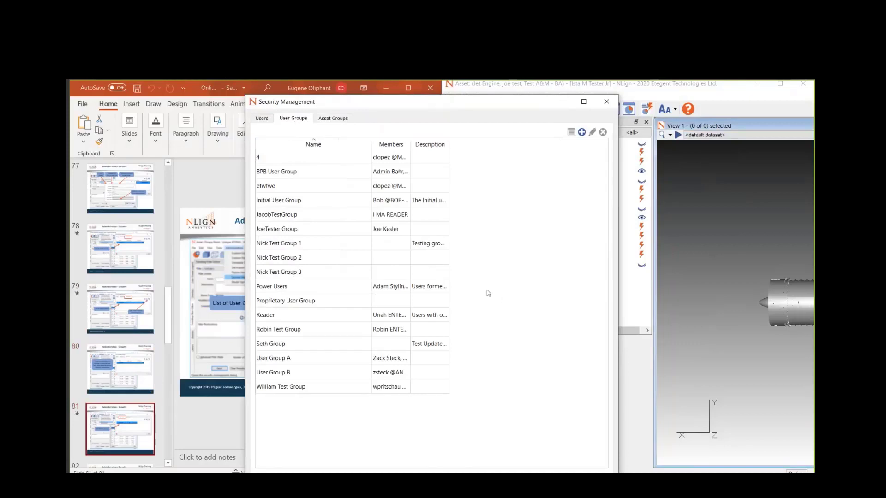
- Open the Reader user group and examine its permissions for each asset group, down to Metalic Parts
click(325, 317)
double_click(428, 320)
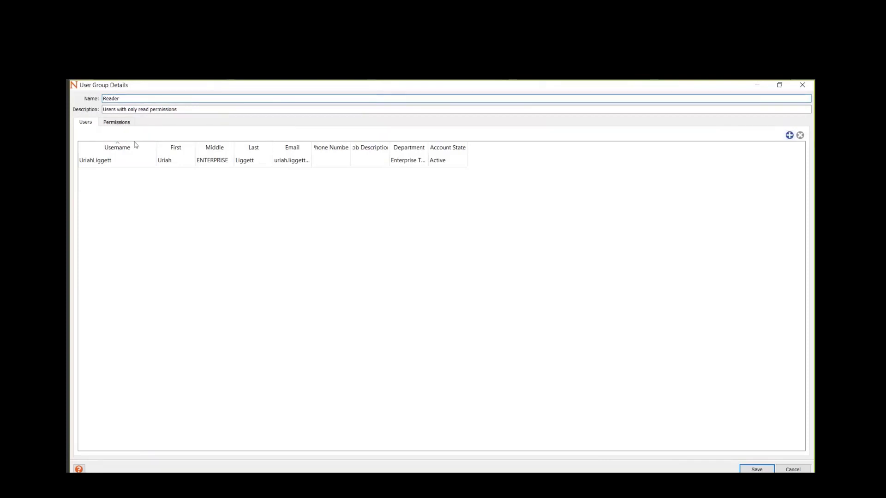
click(129, 124)
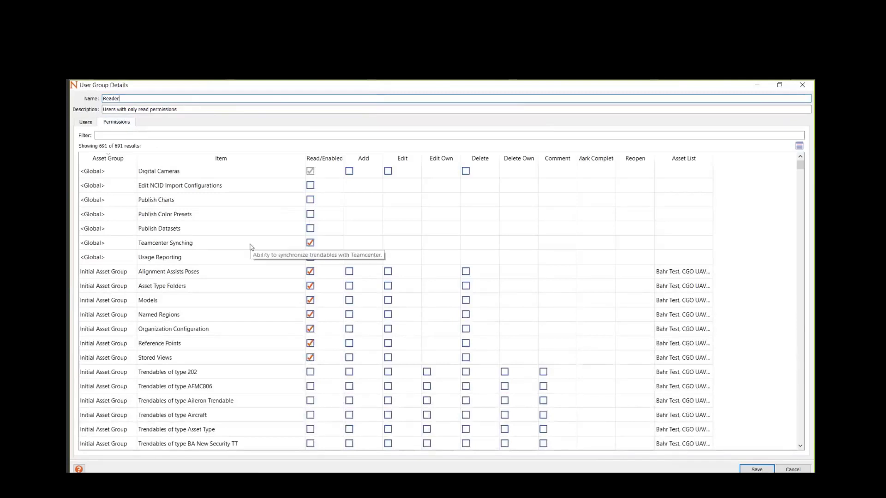
scroll(109, 273, down, 1)
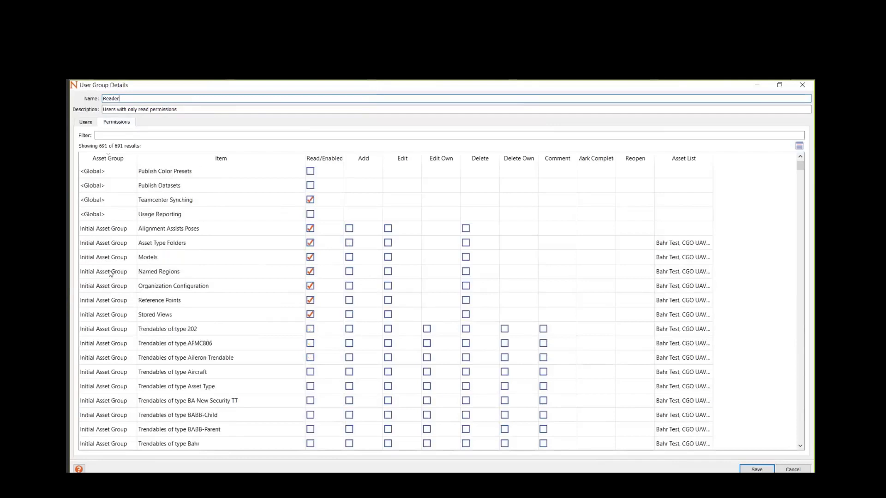
scroll(109, 273, down, 20)
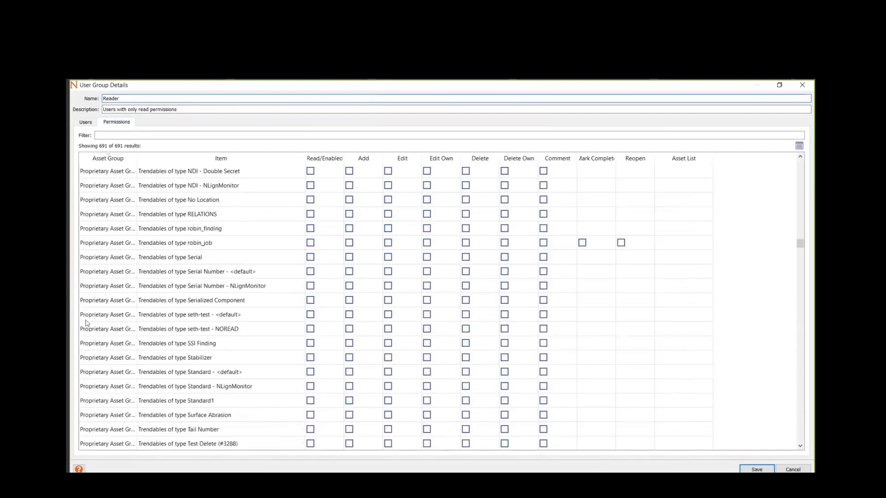
scroll(88, 323, down, 15)
scroll(88, 326, down, 20)
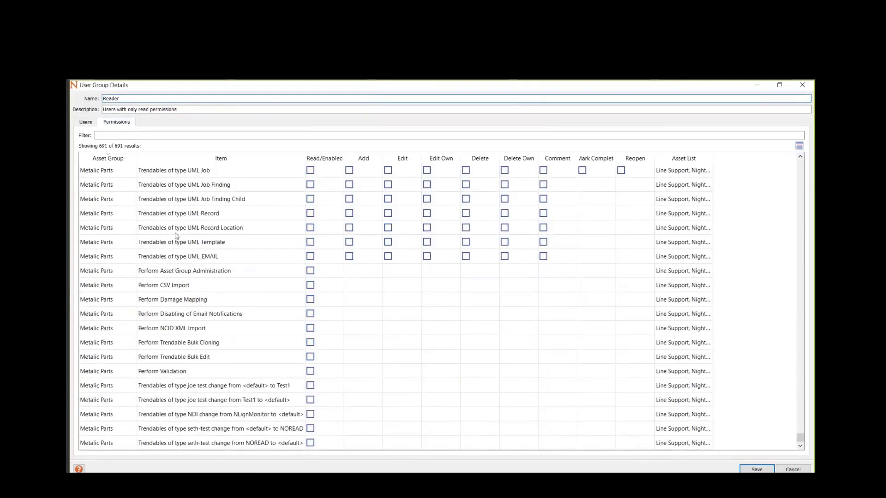
- Examine the Reader group's global permissions, from Digital Cameras through the publishing rights to Usage Reporting
scroll(177, 240, up, 10)
scroll(164, 237, up, 15)
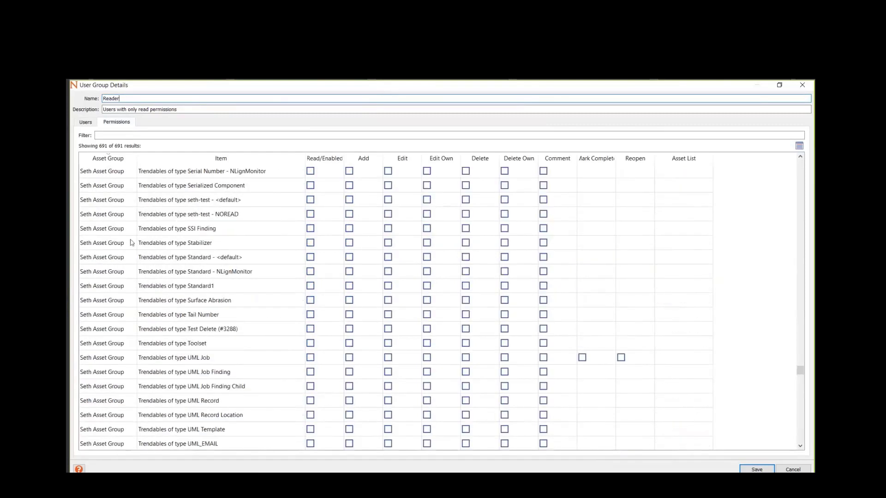
scroll(119, 249, up, 20)
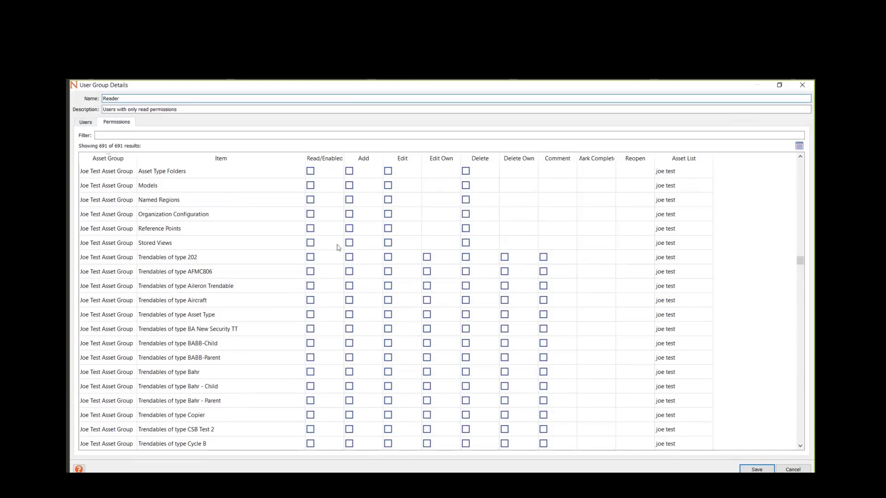
scroll(318, 259, up, 20)
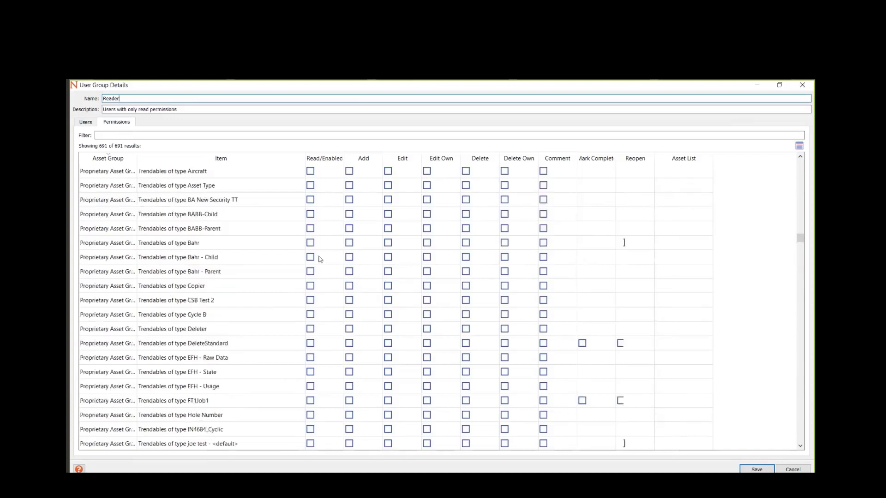
scroll(311, 193, up, 15)
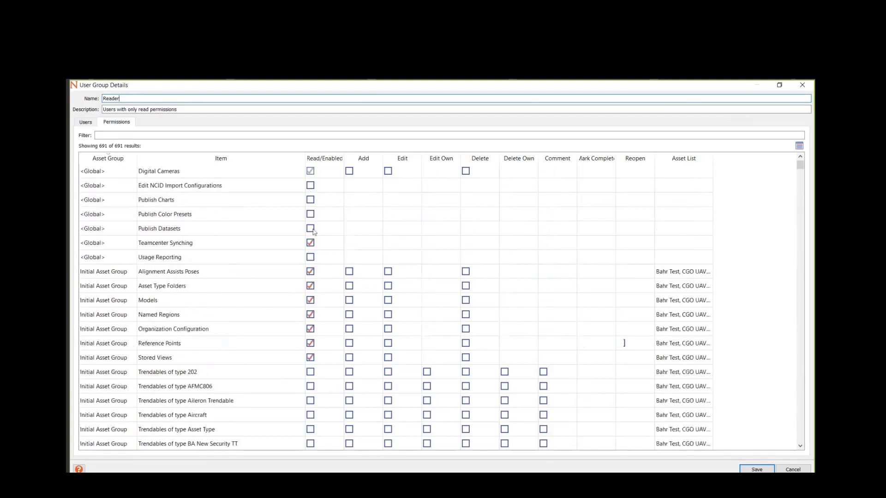
click(169, 176)
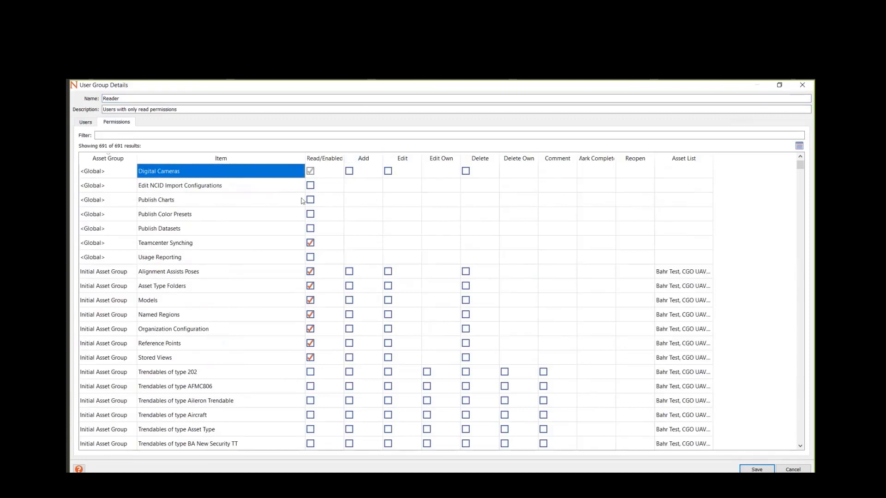
click(215, 202)
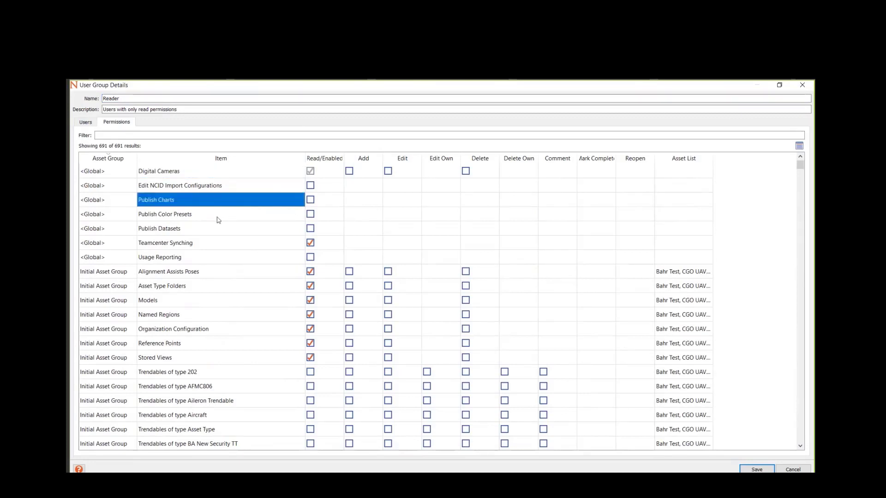
click(218, 215)
click(217, 229)
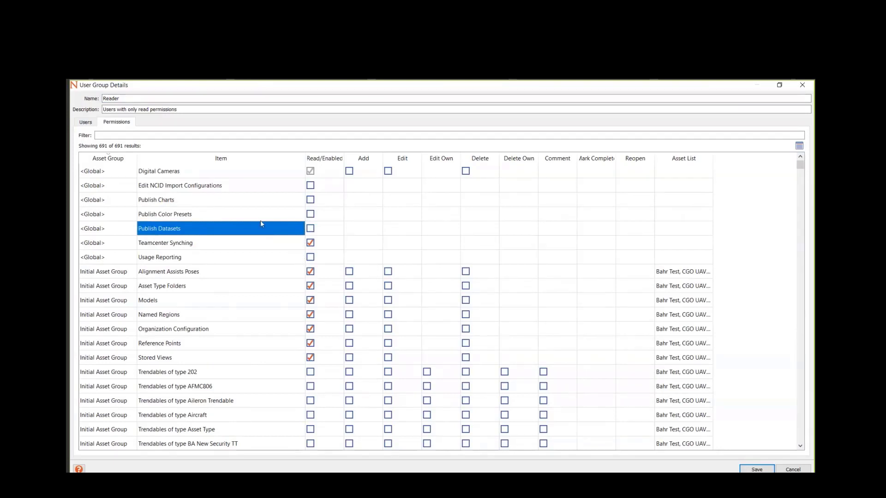
click(241, 219)
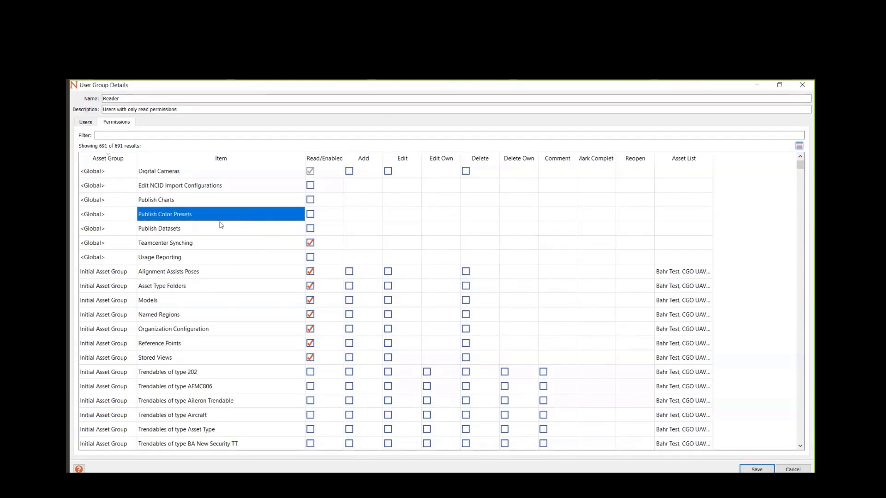
mouse_move(221, 225)
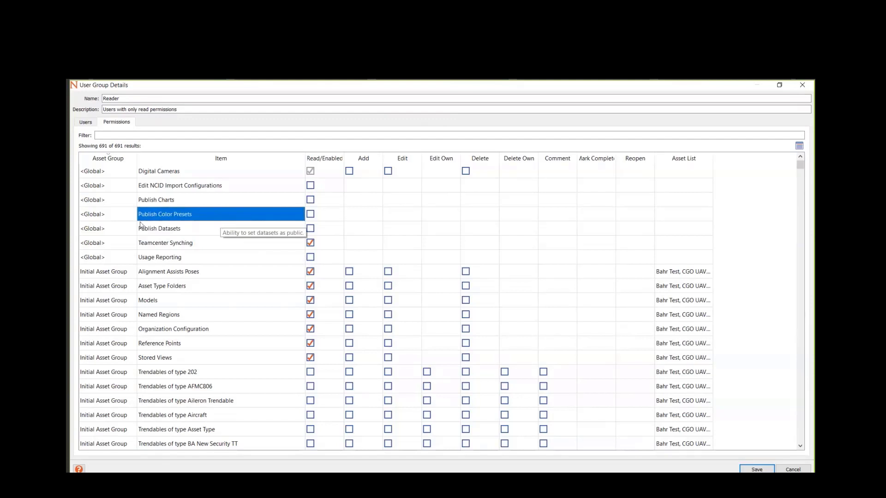
click(154, 234)
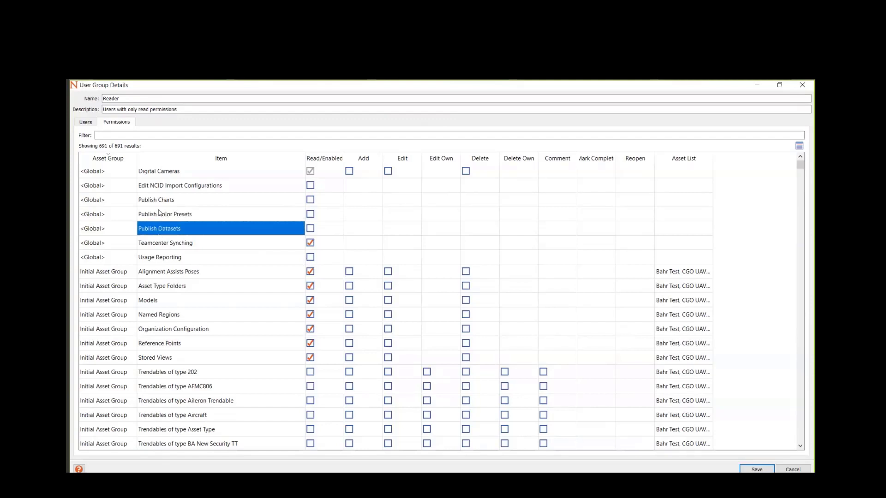
click(189, 215)
mouse_move(189, 215)
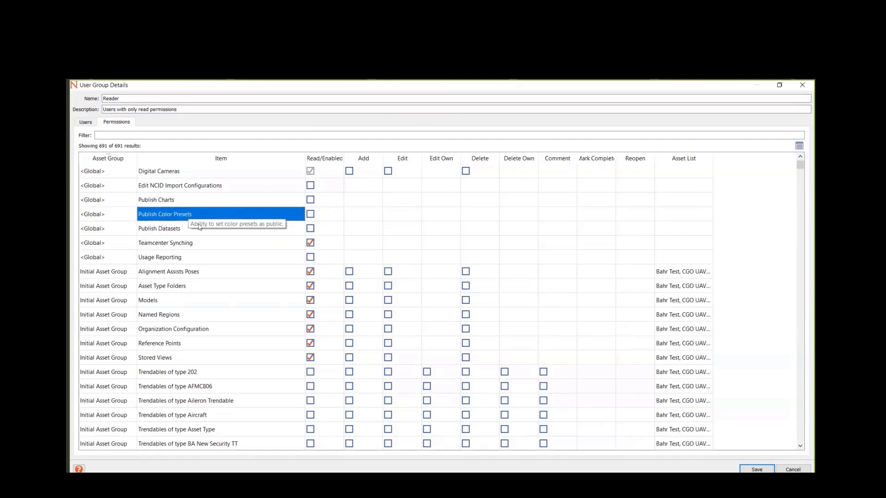
click(183, 231)
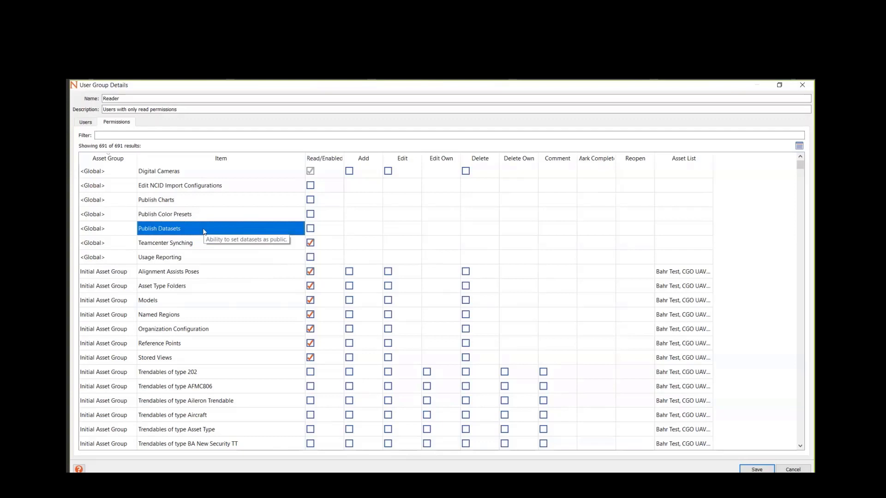
click(210, 258)
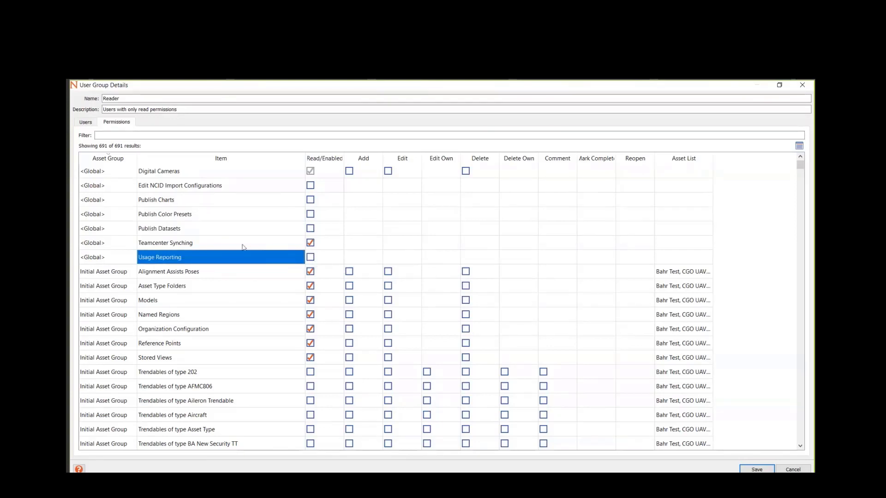
- Examine the Reader group's Initial Asset Group permissions for Alignment Assists Poses, Asset Type Folders, Models and Named Regions
scroll(263, 286, down, 3)
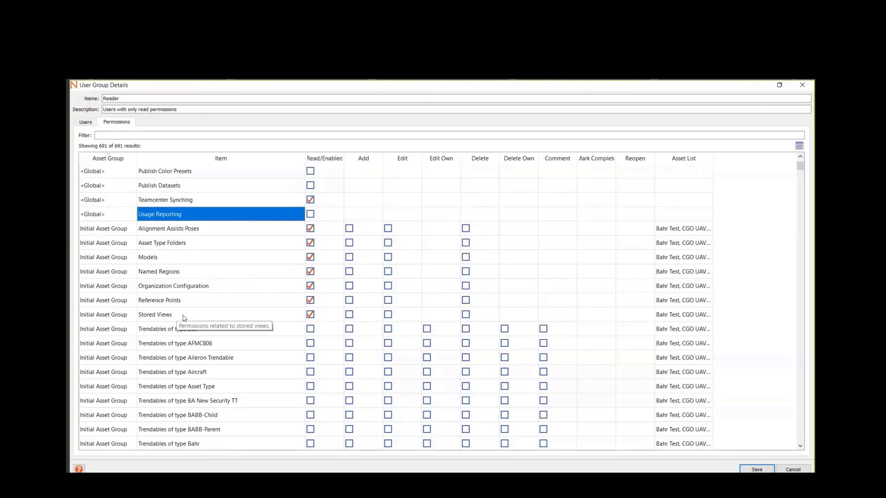
key(Down)
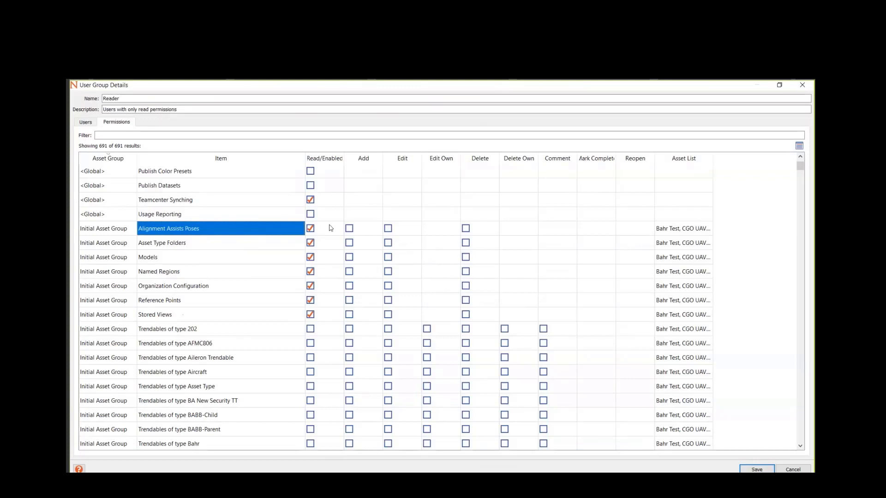
click(198, 247)
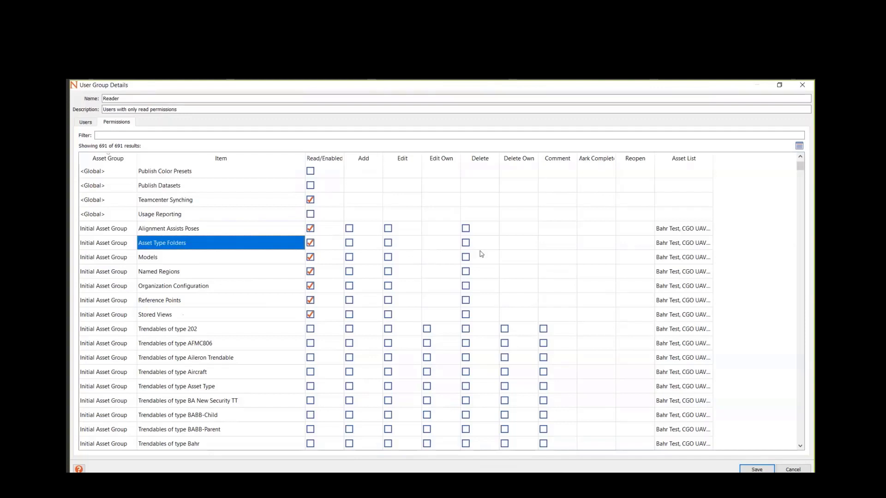
click(222, 263)
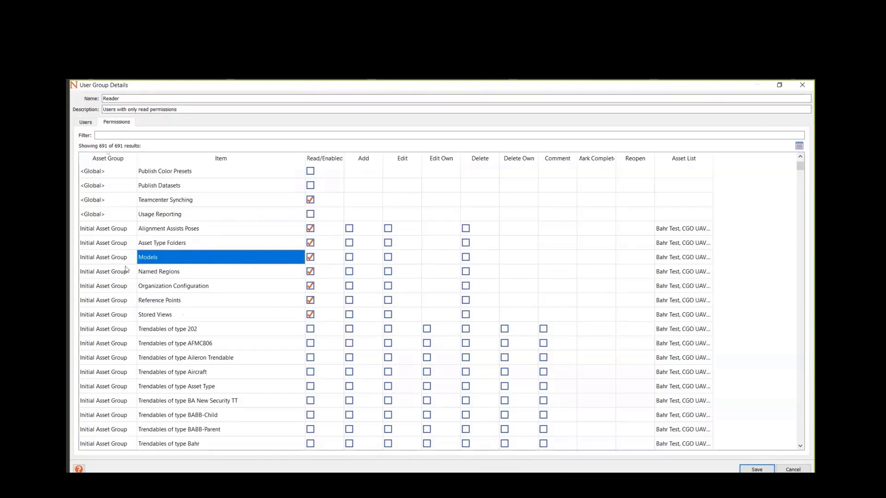
mouse_move(207, 261)
key(Down)
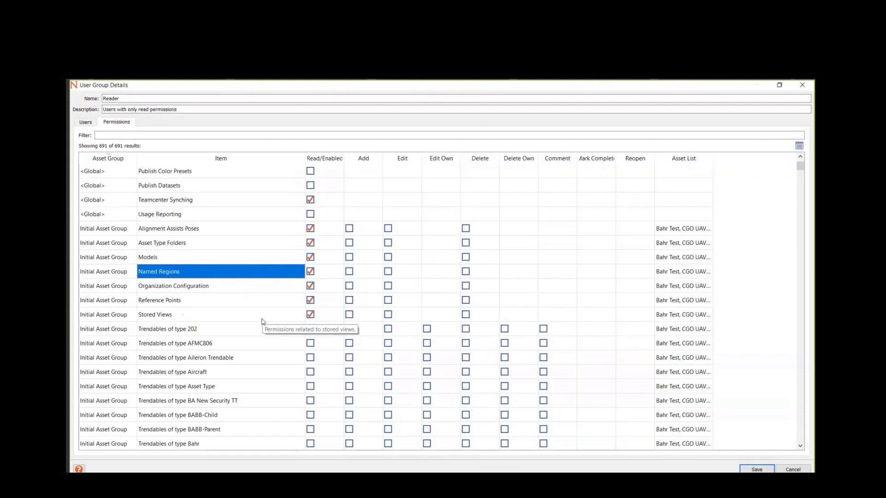
- Grant Reader the Read, Add, Edit Own and Delete Own permissions on Hole Number trendables in the Initial Asset Group
scroll(245, 318, down, 4)
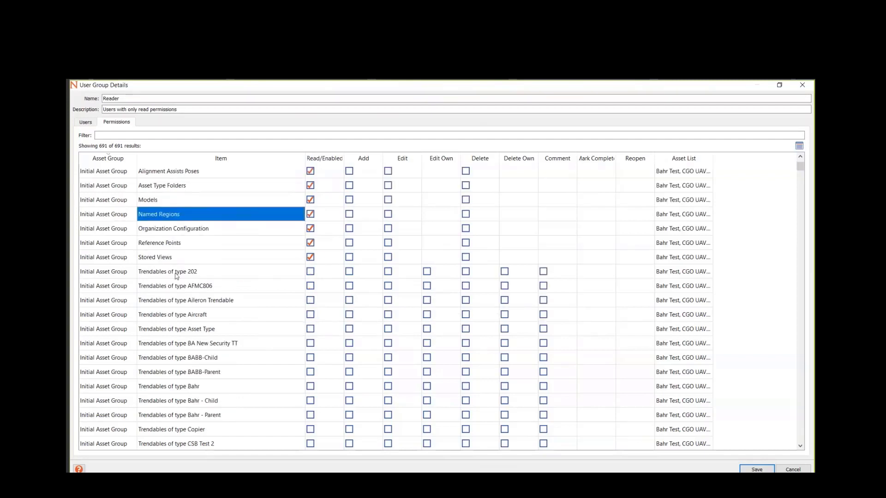
scroll(171, 323, down, 6)
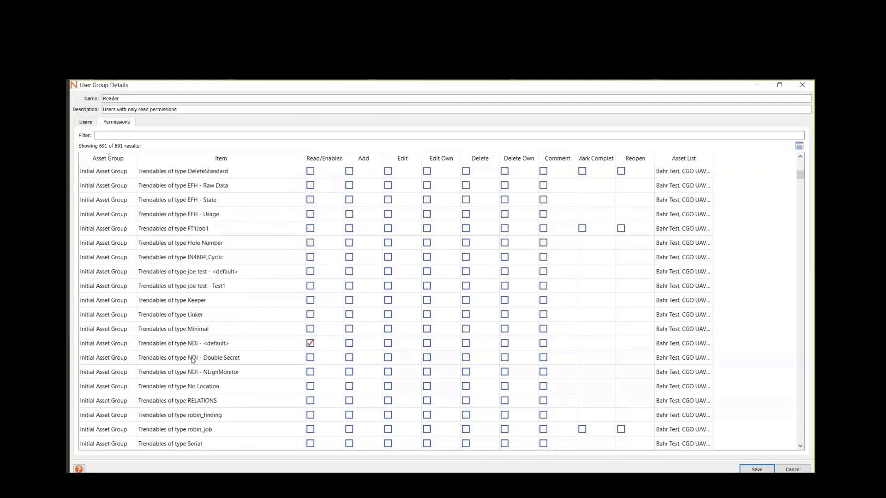
scroll(192, 361, up, 2)
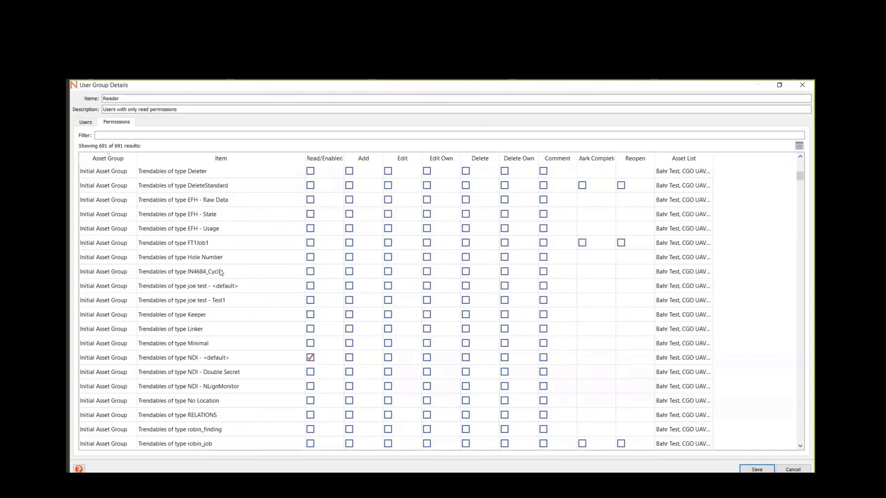
click(311, 258)
click(351, 254)
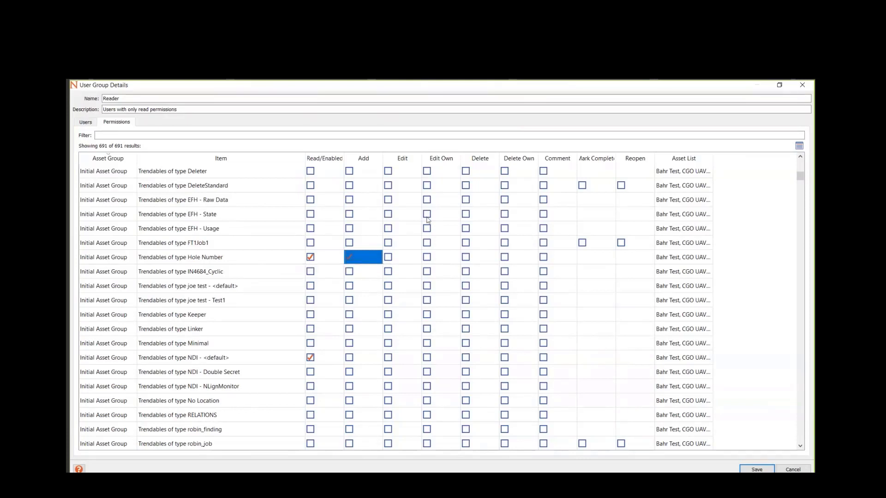
click(429, 260)
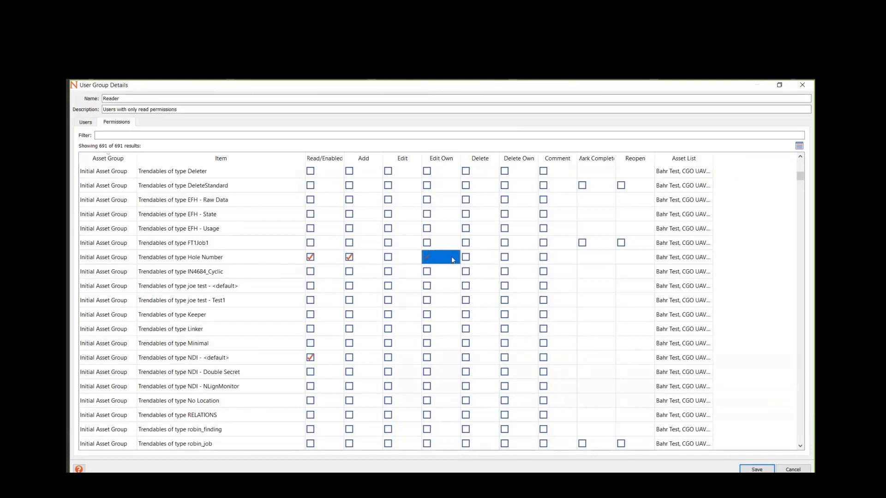
click(505, 259)
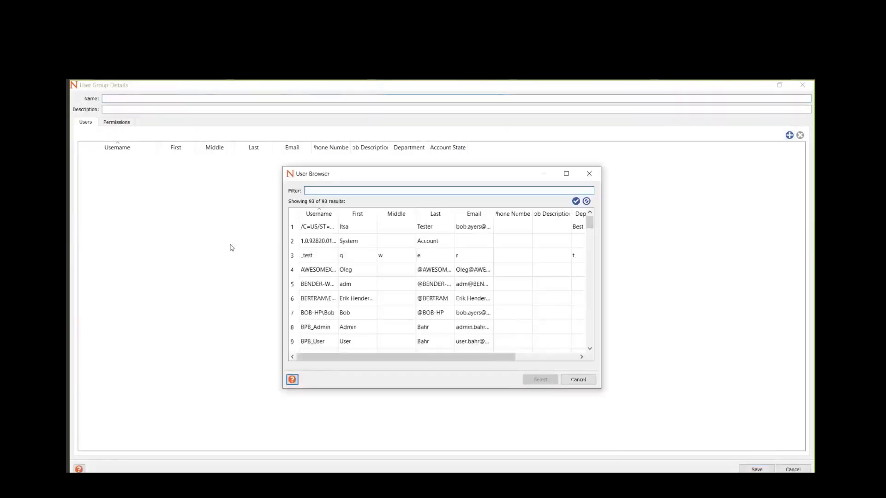
- Add the last nine users in the user list, rows 85 through 93, to the new user group
click(350, 261)
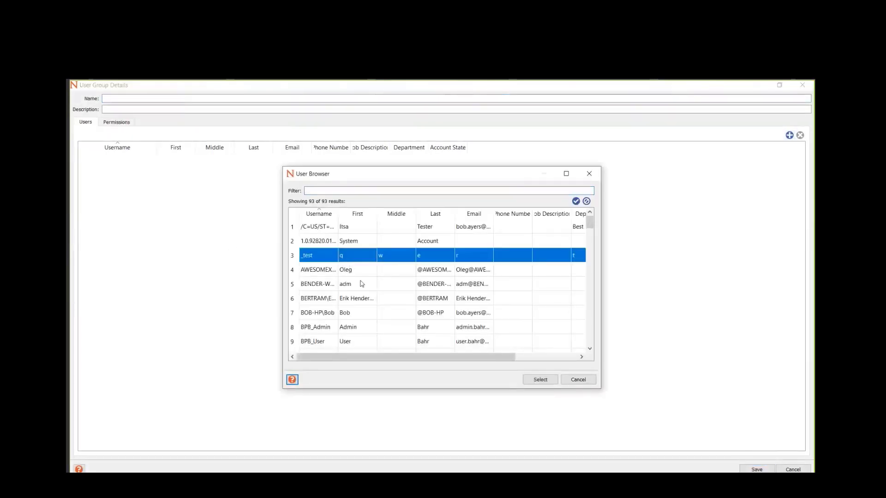
scroll(362, 283, down, 15)
scroll(355, 313, down, 13)
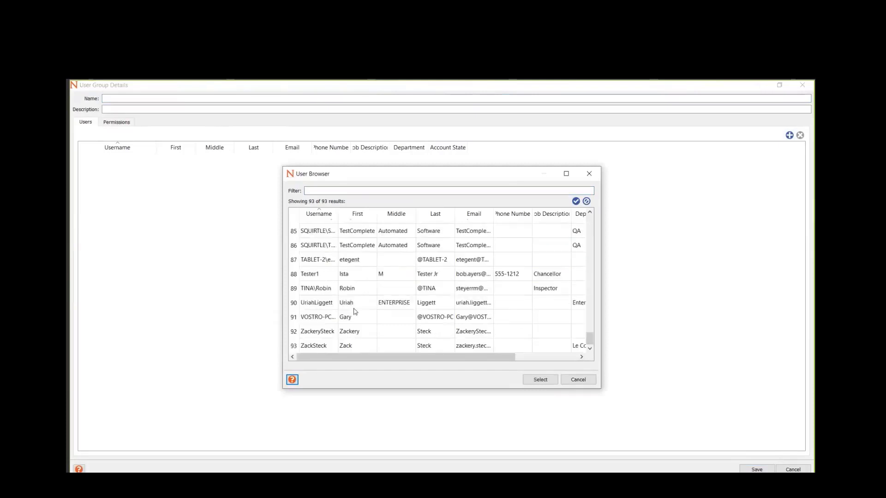
click(353, 346)
scroll(388, 323, up, 1)
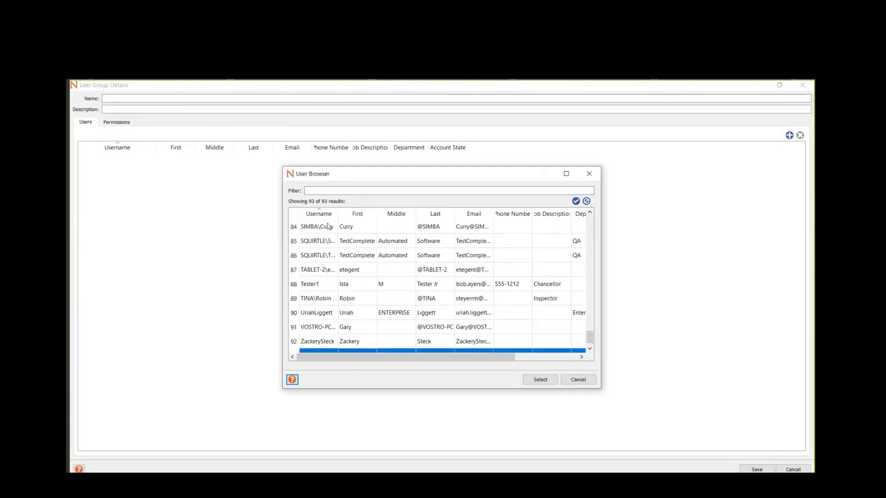
shift+click(375, 238)
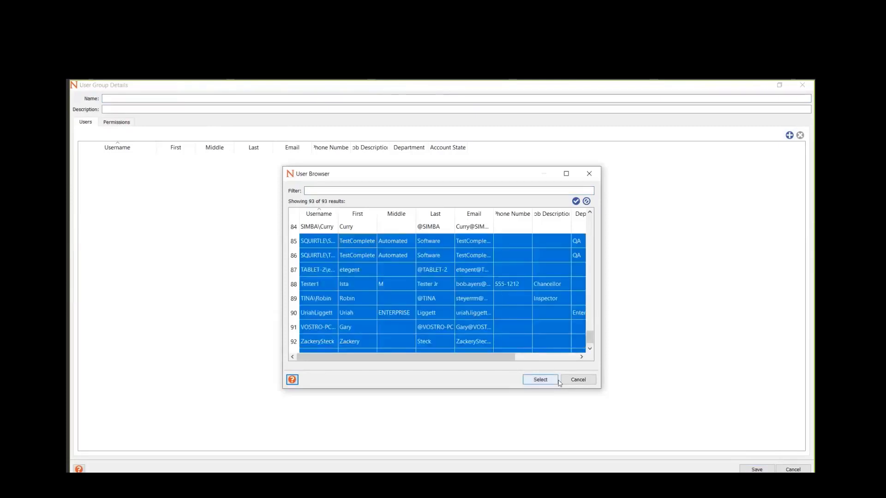
click(554, 381)
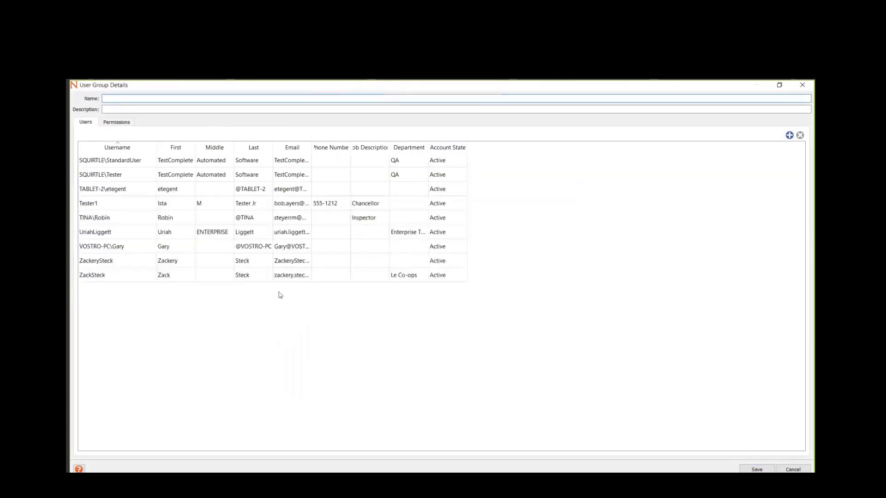
- Name the new user group Composite Technicians
click(127, 98)
text(Composite)
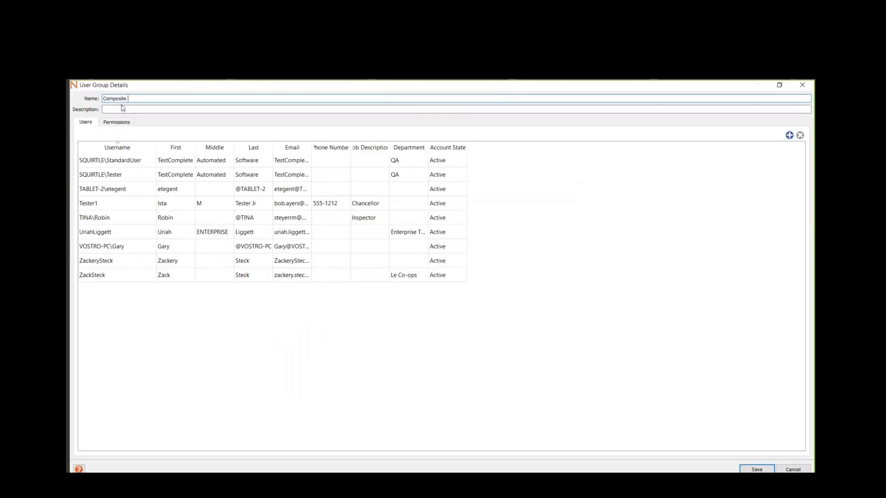
text( Technicians)
- Grant Composite Technicians Read permission on the Carbon Fiber items from Alignment Assists Poses through Stored Views
click(123, 121)
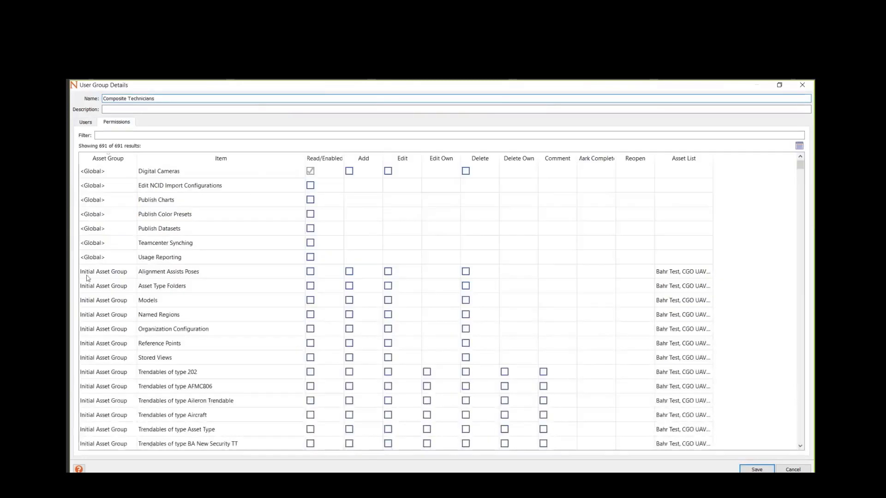
scroll(119, 322, down, 15)
scroll(137, 321, down, 10)
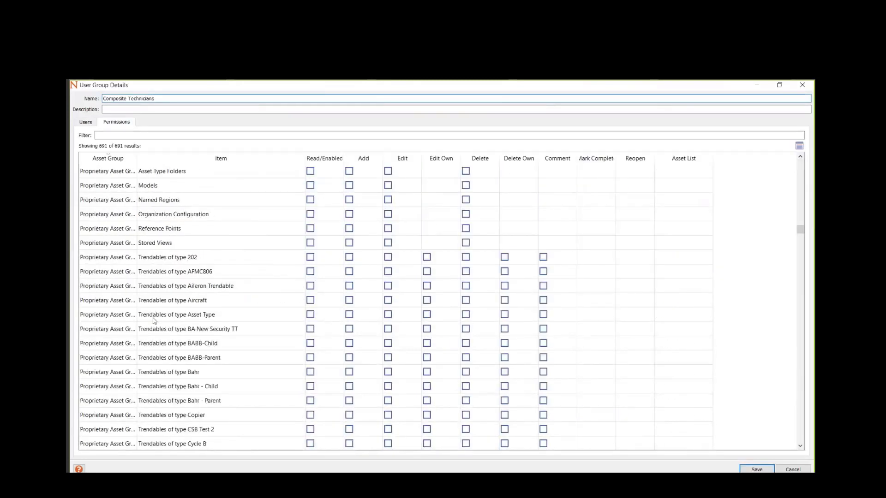
scroll(154, 321, down, 10)
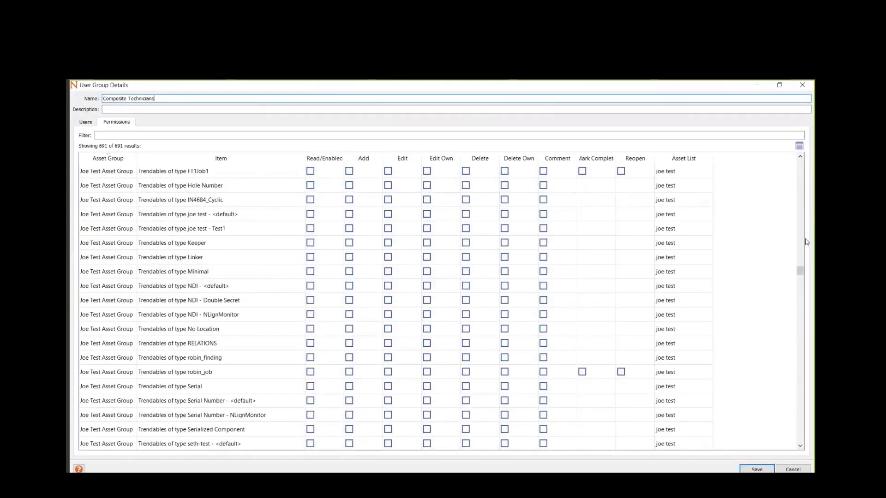
drag(799, 274, 489, 338)
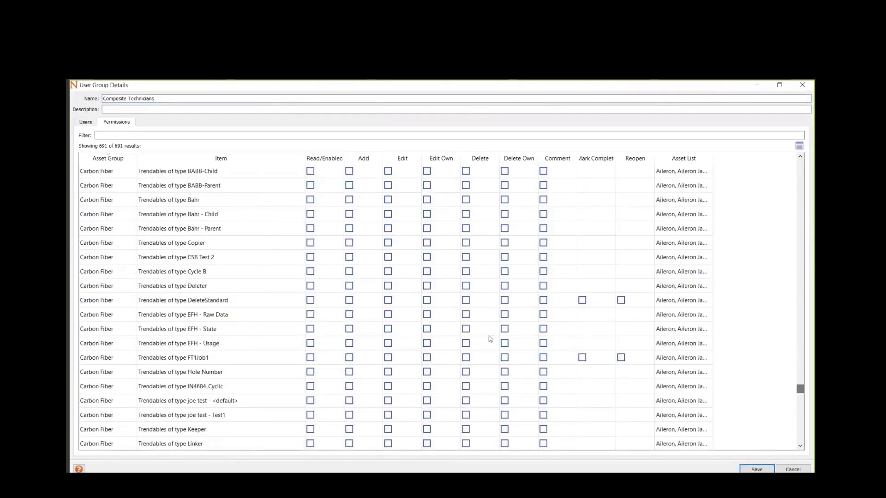
scroll(182, 234, up, 5)
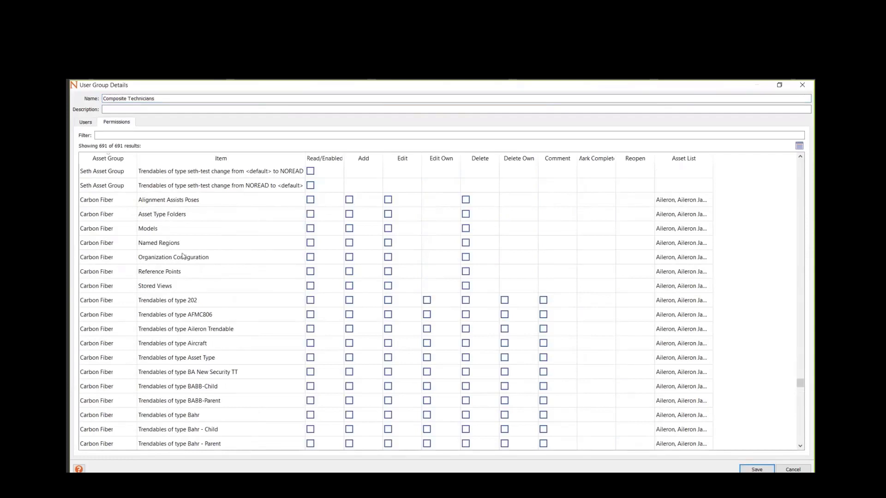
click(310, 230)
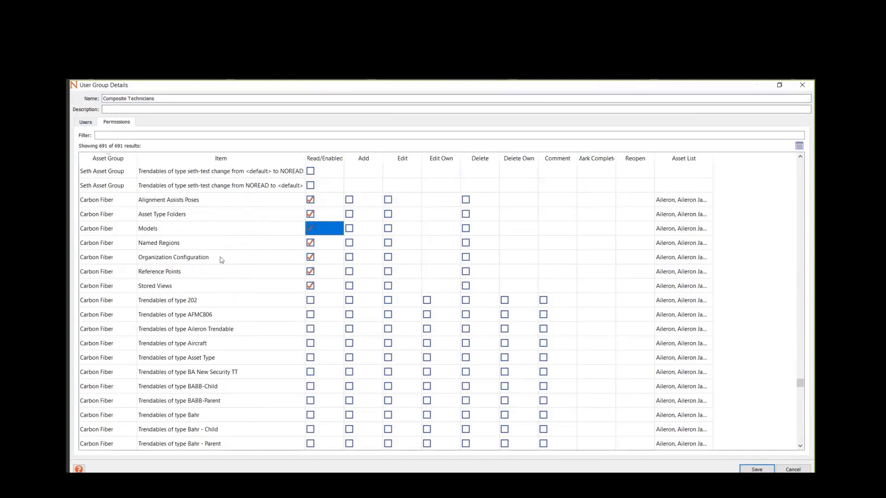
- Enable Read, Add, Edit, Edit Own, Delete and Delete Own on all Carbon Fiber rows from Trendables of type 202 through the last seth-test change row
scroll(279, 265, down, 1)
scroll(220, 230, up, 1)
scroll(321, 291, down, 1)
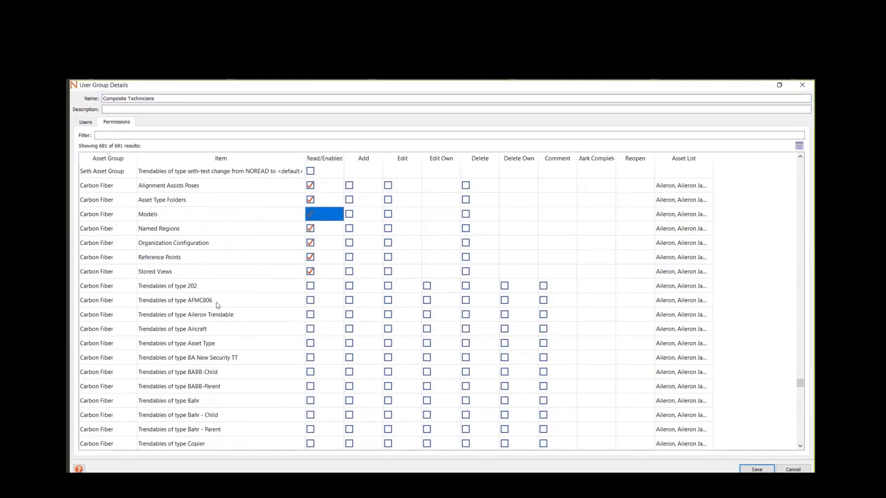
scroll(314, 305, down, 2)
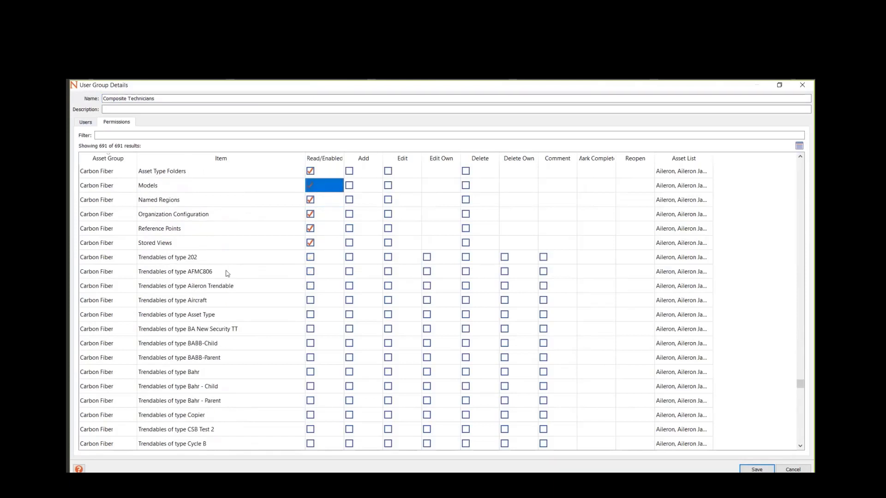
drag(319, 259, 537, 252)
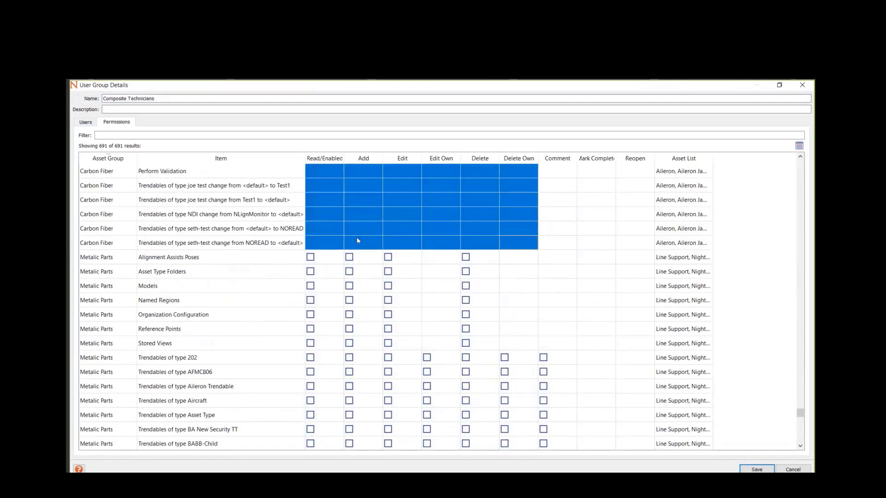
scroll(410, 236, up, 7)
scroll(266, 357, up, 3)
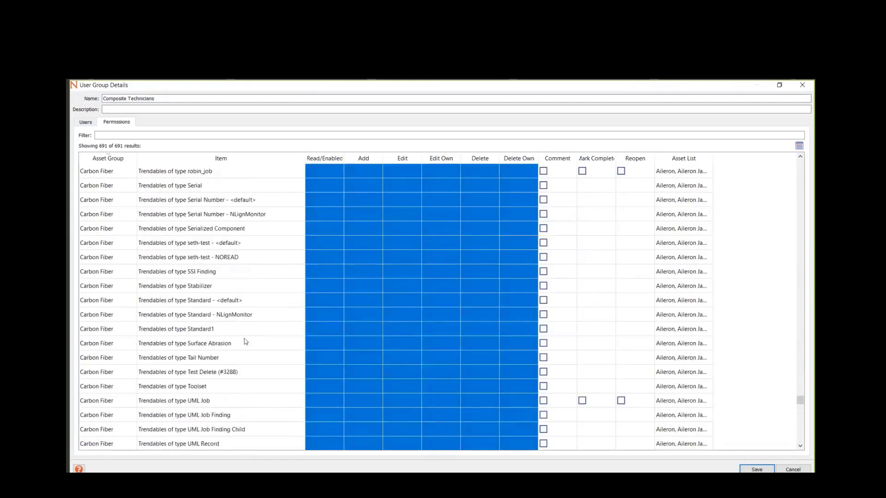
right_click(396, 248)
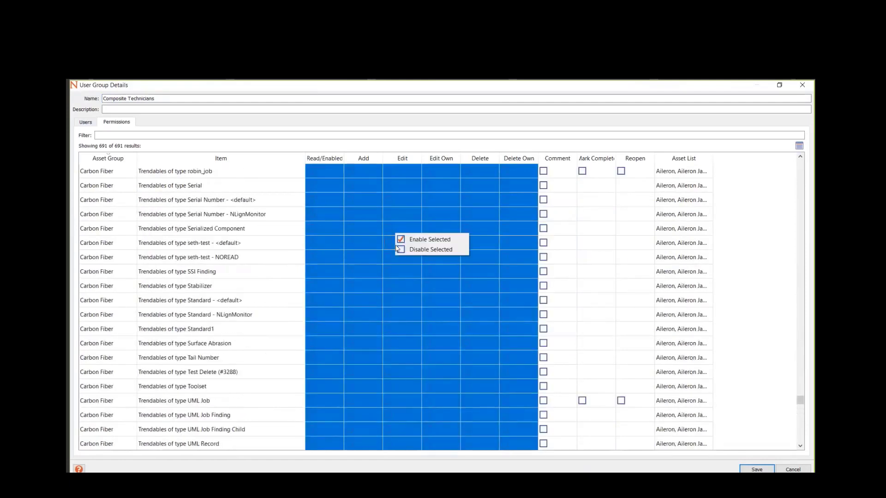
click(441, 239)
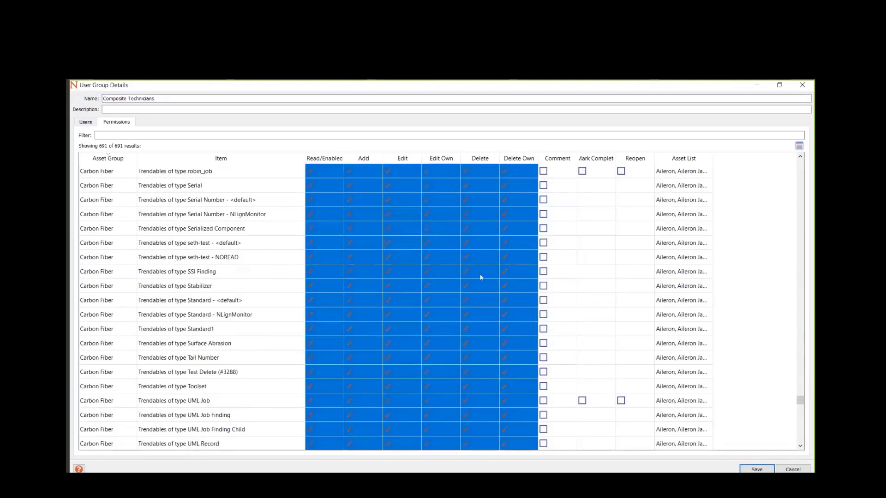
click(592, 276)
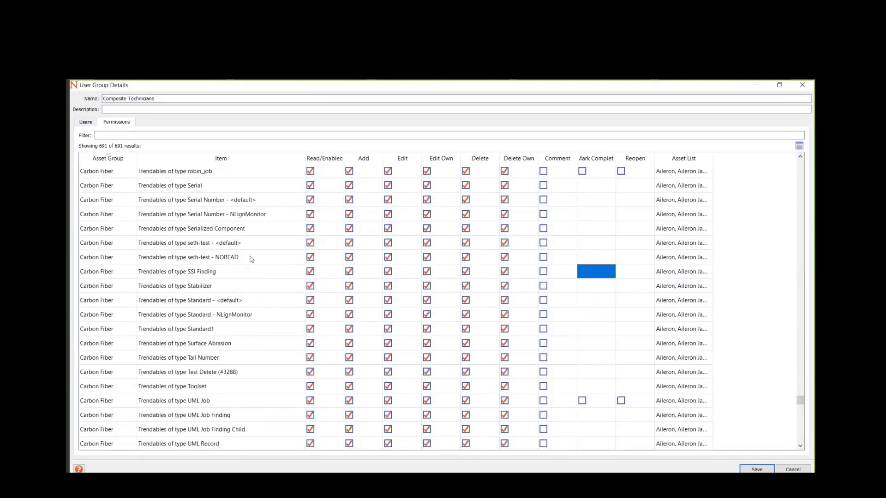
- Disable and re-enable the permissions from Read through Comment on the Carbon Fiber seth-test - NOREAD and SSI Finding trendables
drag(251, 259, 568, 273)
right_click(568, 274)
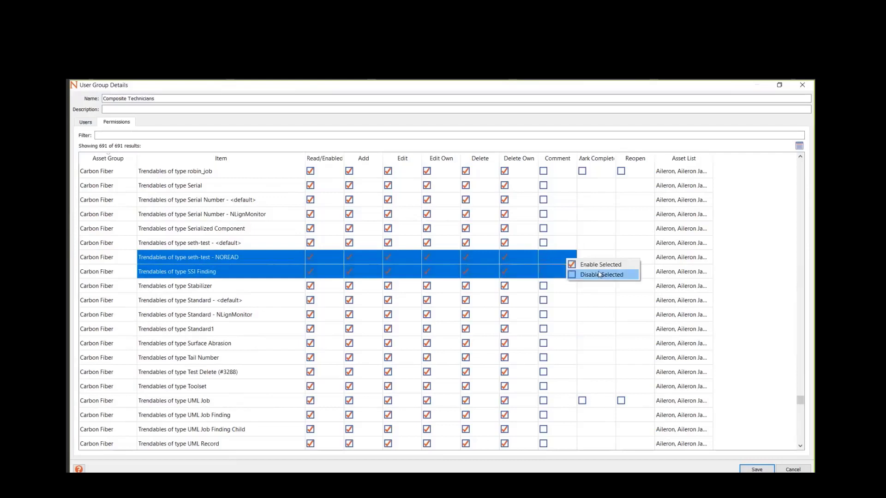
click(599, 275)
right_click(558, 268)
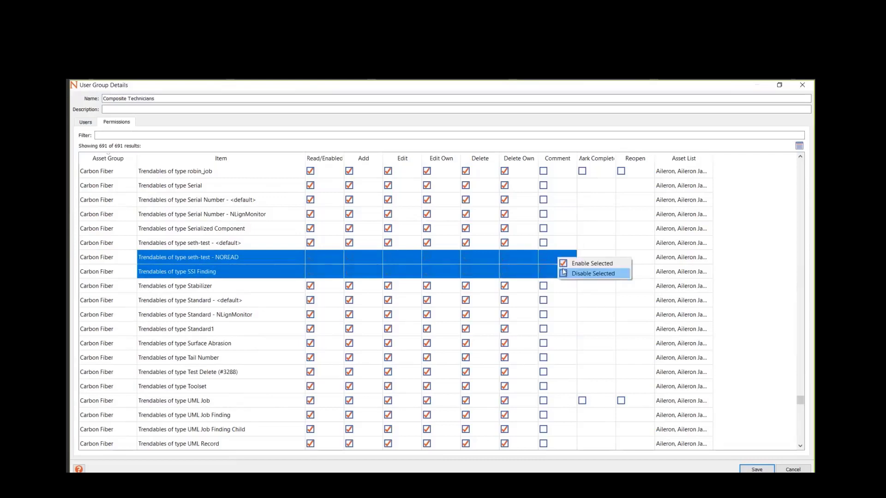
click(570, 264)
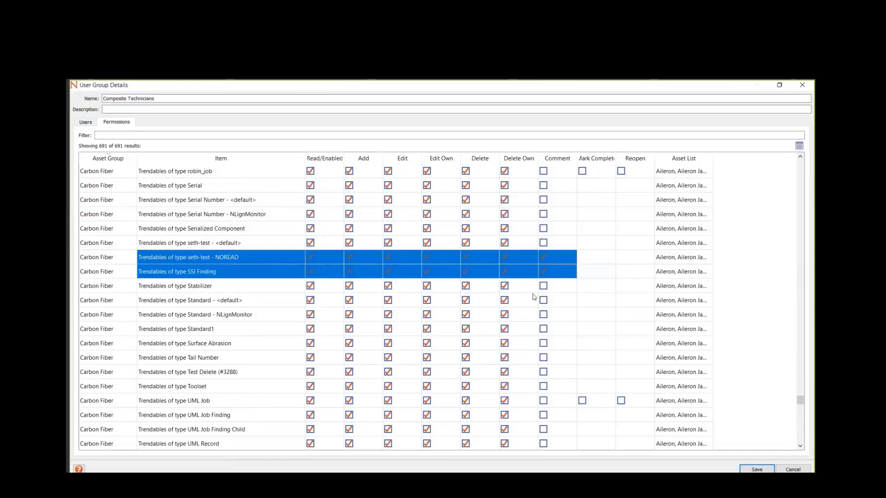
- Disable all permissions on the Carbon Fiber seth-test - NOREAD and SSI Finding trendables, and enable Comment with Read on SSI Finding
right_click(552, 267)
click(564, 273)
click(565, 275)
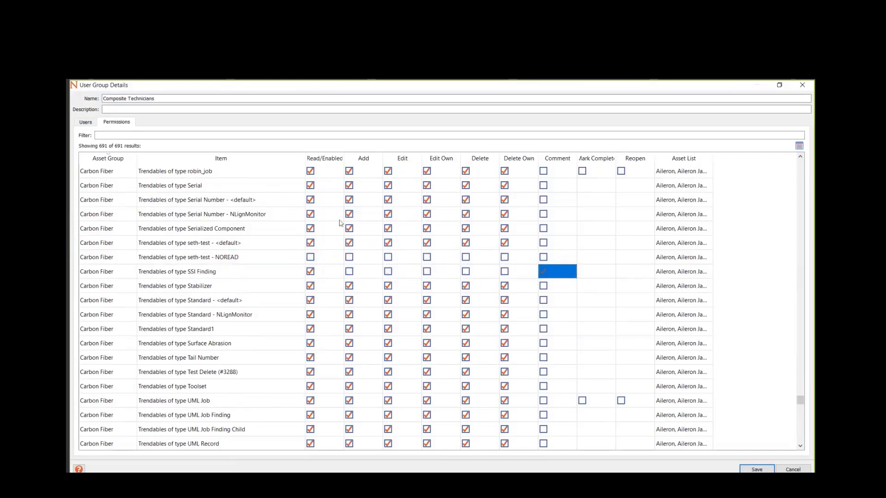
- Review the remaining Carbon Fiber permissions, including the Perform items, and save the Composite Technicians group
scroll(340, 224, down, 5)
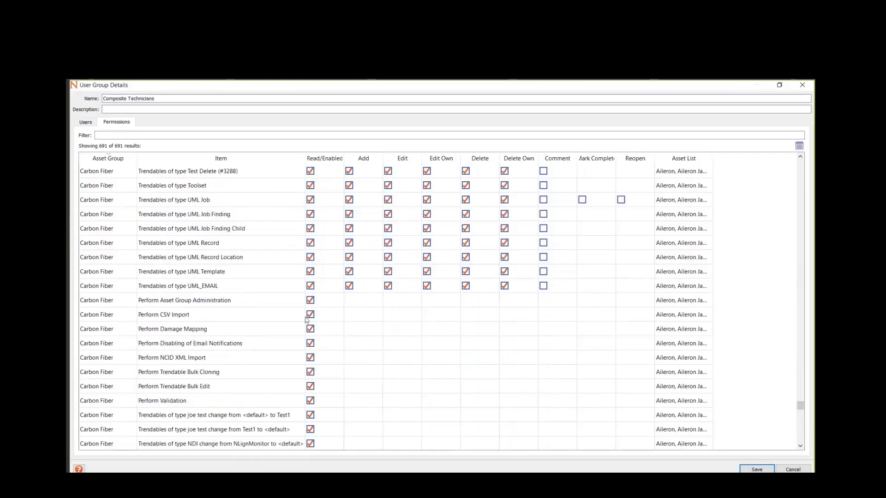
scroll(391, 308, down, 1)
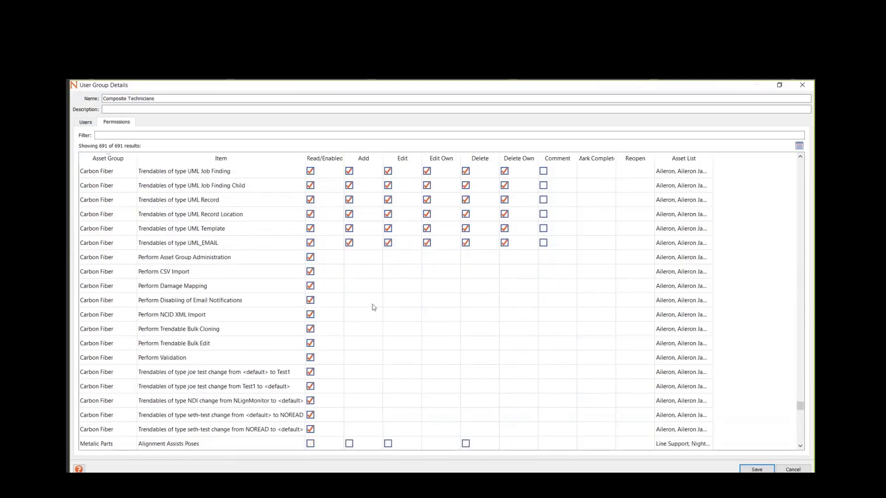
scroll(384, 303, down, 3)
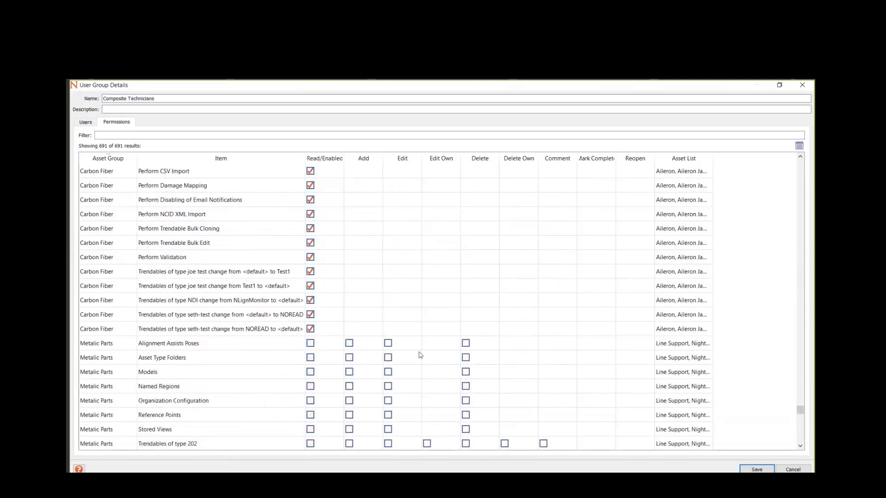
scroll(420, 355, down, 3)
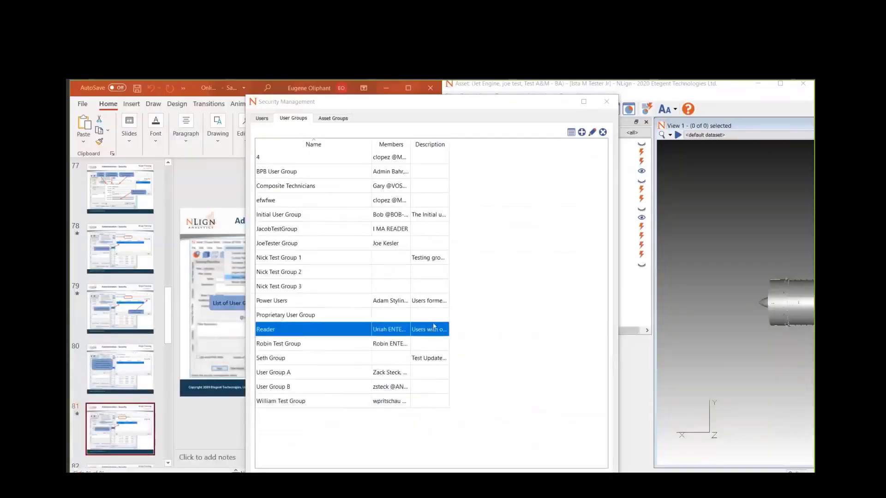
- Create a user group named metalic inspectors and add the users in rows 7 through 13 of the user list
click(583, 133)
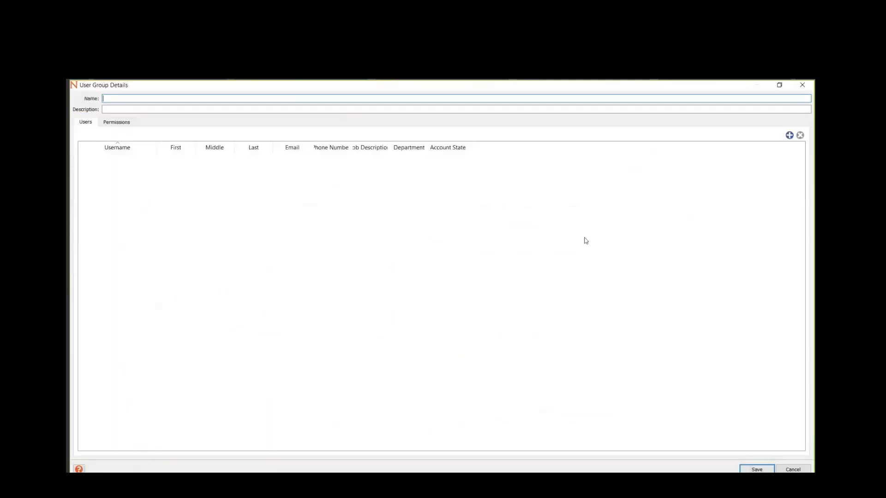
text(metalic inspectors)
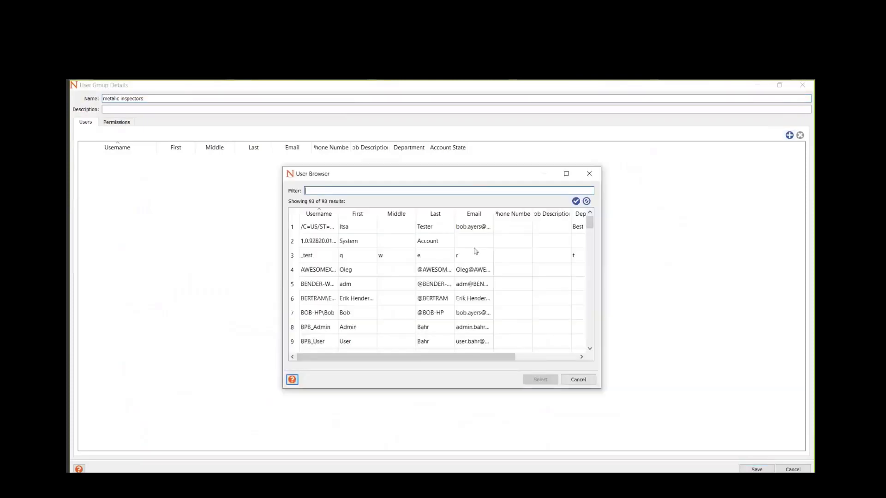
click(319, 313)
scroll(348, 300, down, 2)
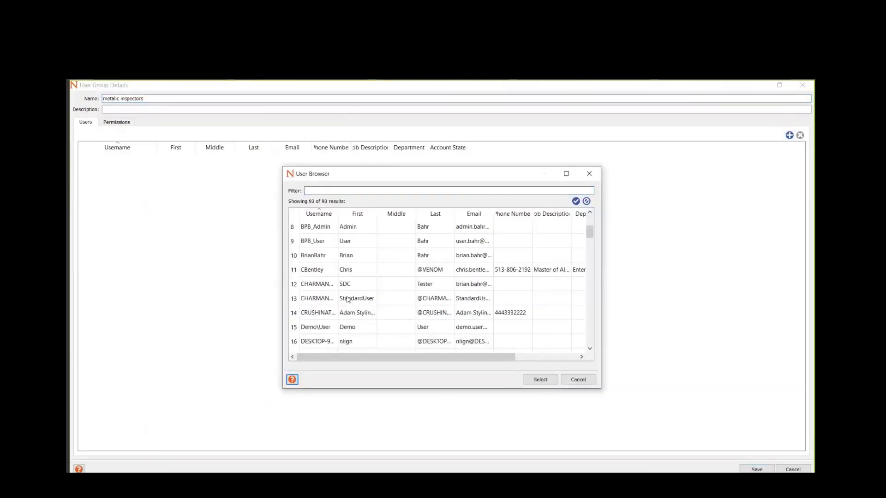
shift+click(347, 299)
click(540, 379)
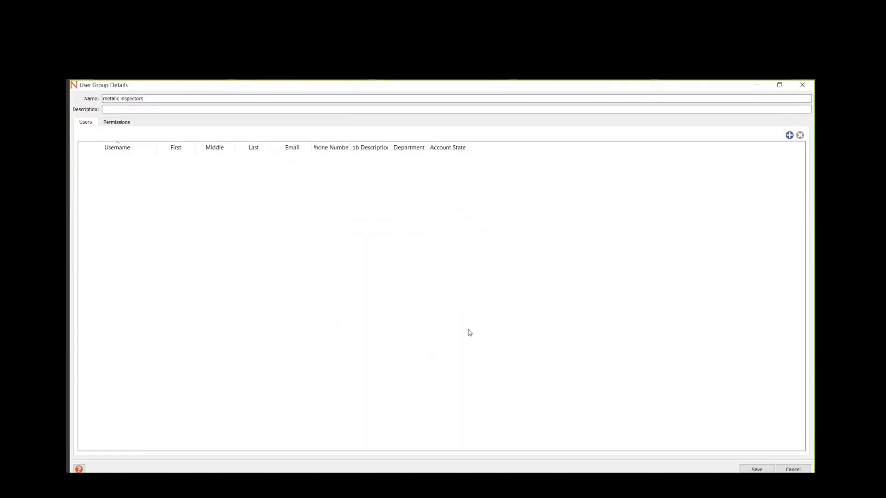
- Grant metalic inspectors Read permission on the Metalic Parts items from Alignment Assists Poses through Stored Views
click(128, 122)
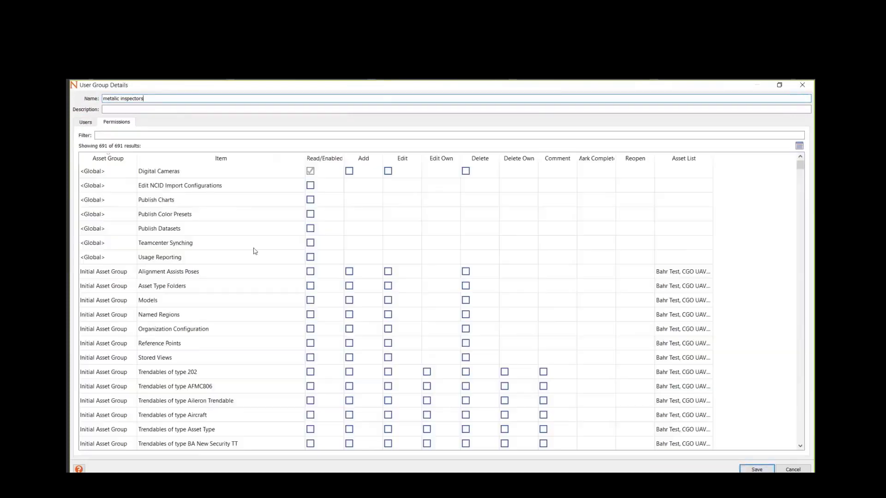
scroll(255, 251, down, 20)
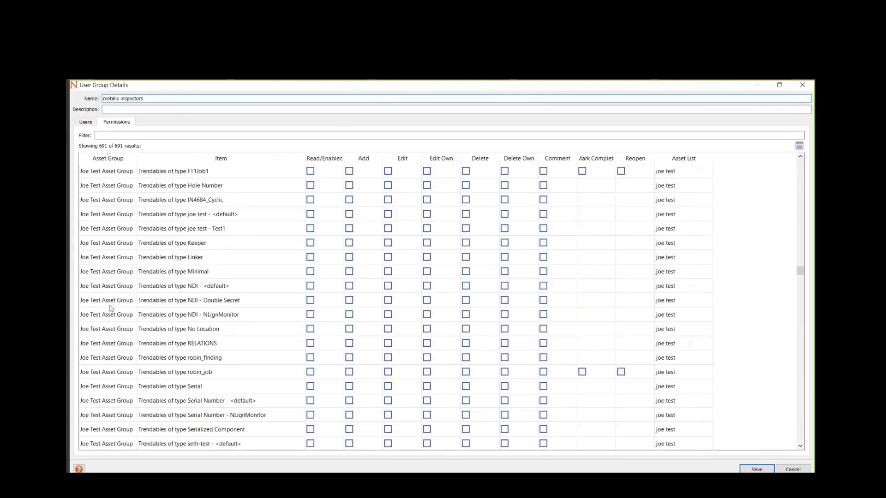
scroll(111, 309, down, 20)
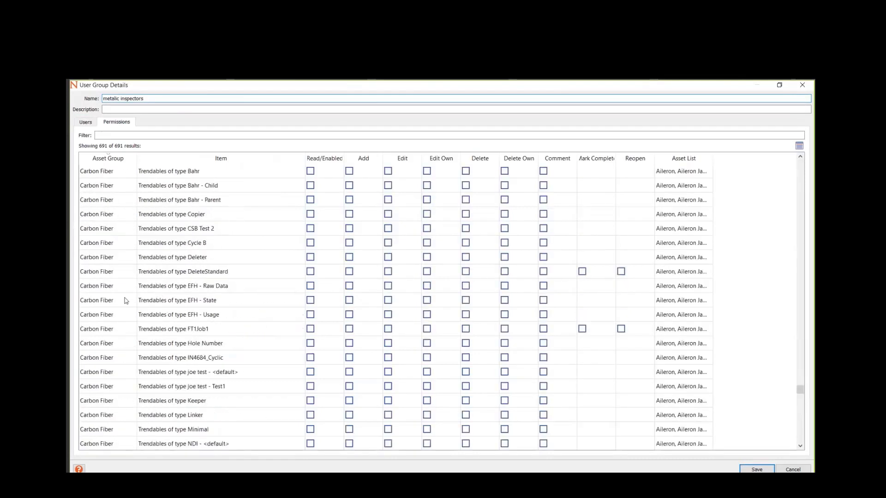
scroll(124, 301, down, 20)
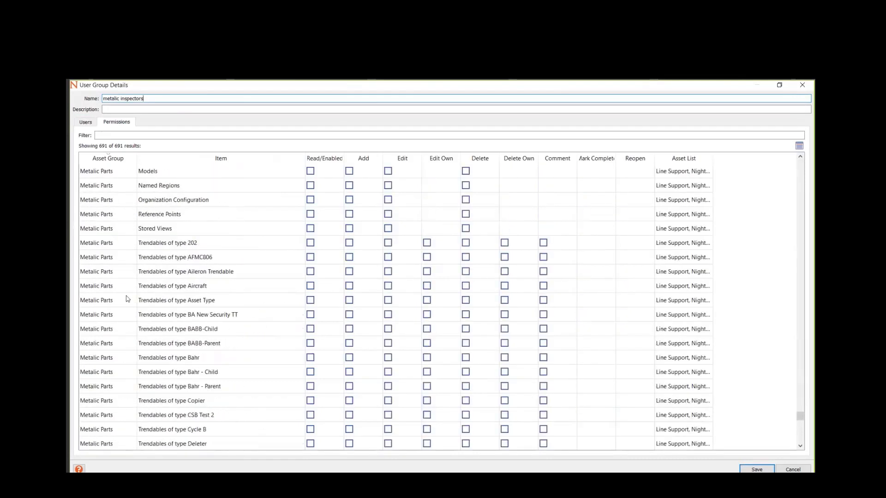
scroll(128, 293, up, 4)
scroll(129, 291, down, 1)
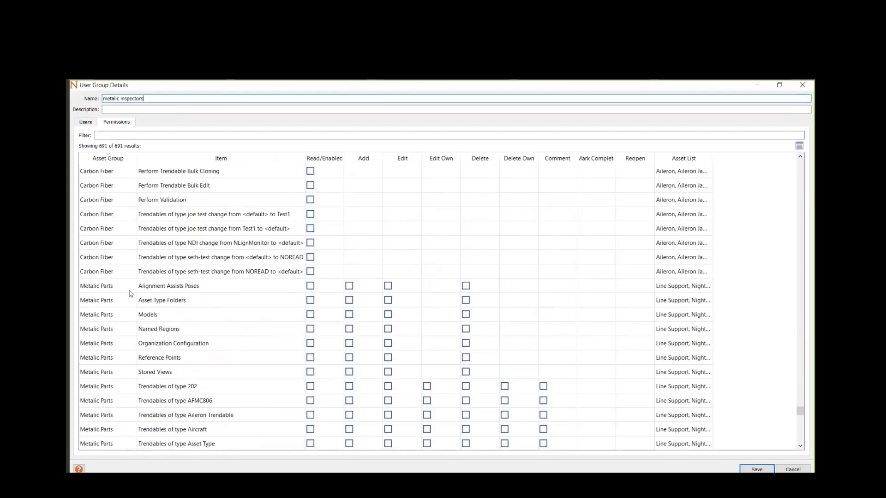
click(321, 290)
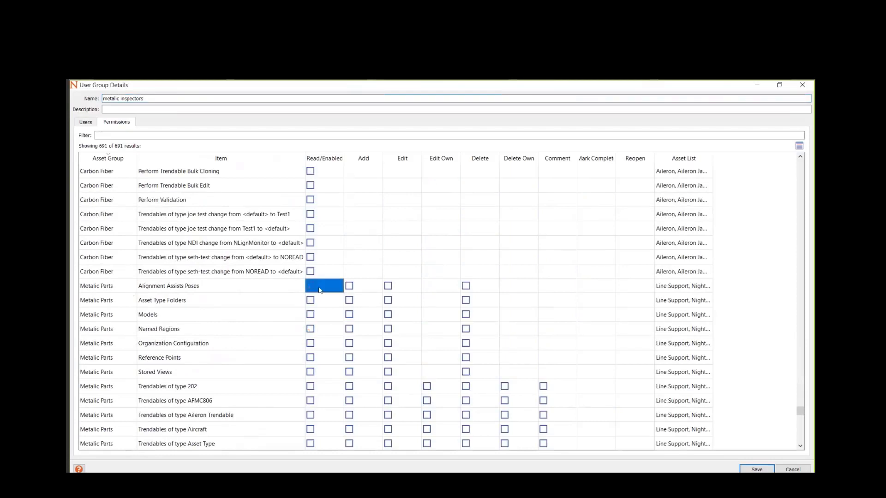
click(321, 290)
- Enable Read through Comment permissions on the Metalic Parts items from Trendables of type 202 through the seth-test change items, and save the group
scroll(287, 364, down, 1)
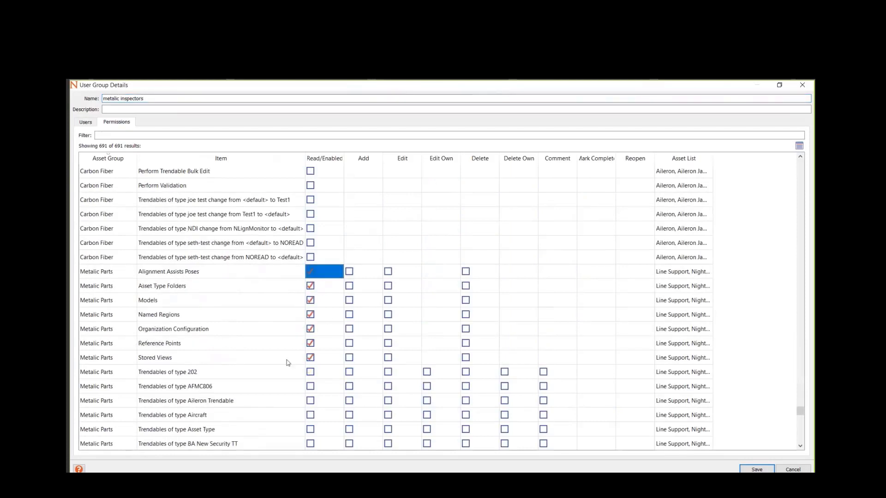
scroll(287, 364, down, 3)
scroll(297, 326, down, 2)
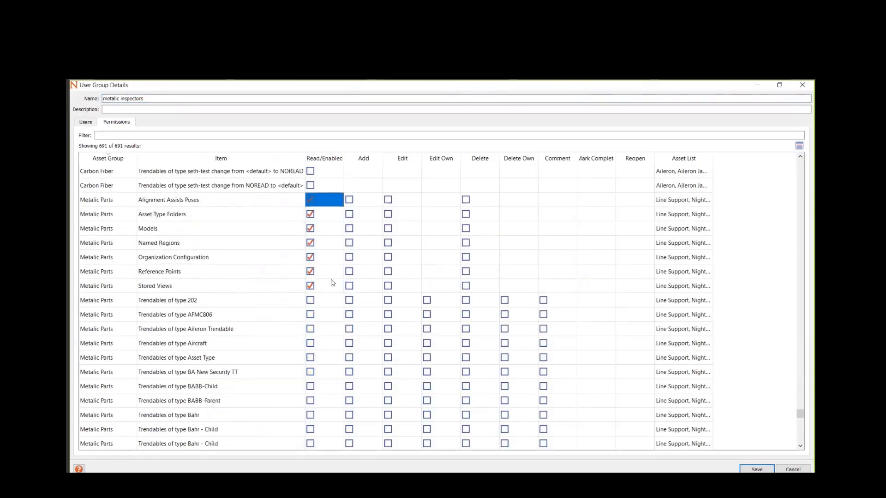
drag(311, 300, 572, 471)
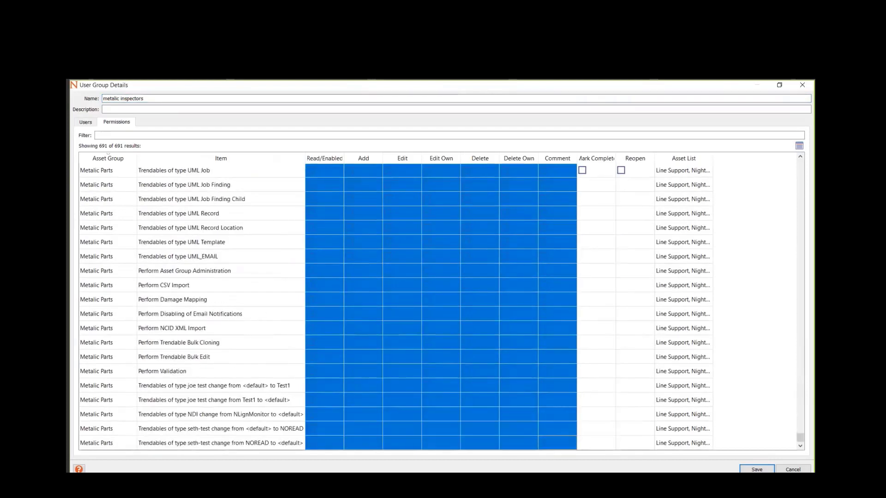
right_click(330, 432)
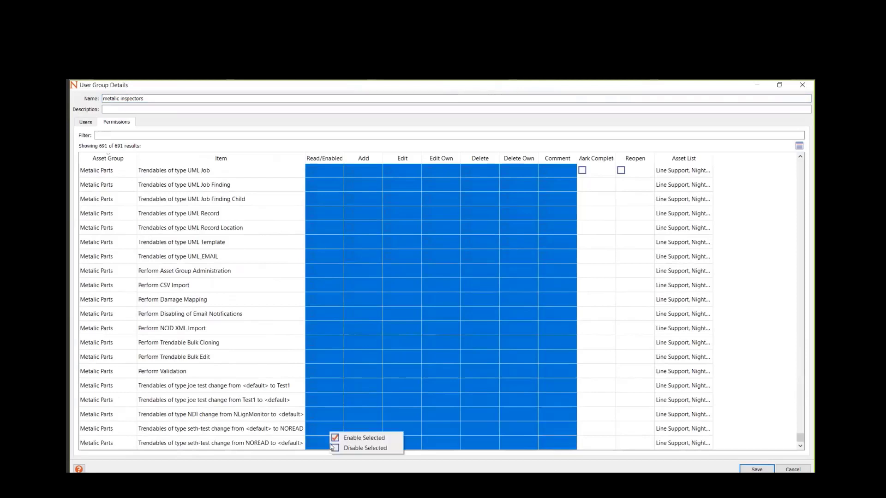
click(337, 437)
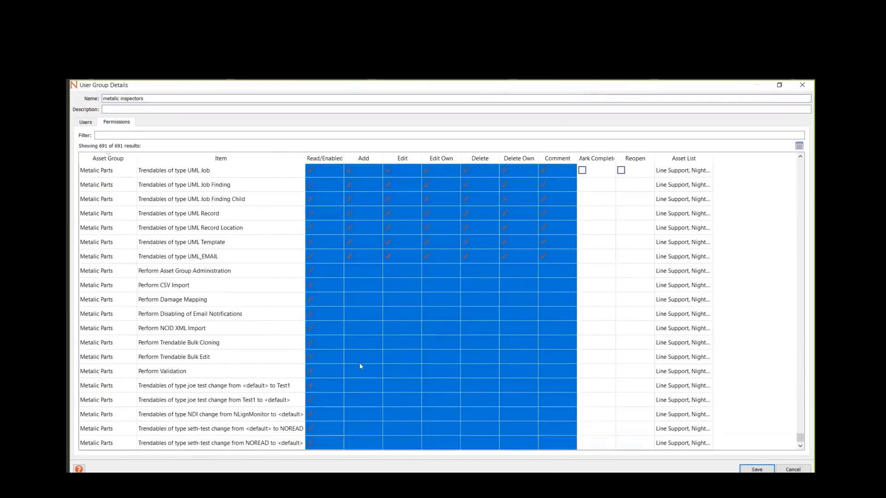
scroll(362, 353, up, 12)
scroll(408, 326, up, 12)
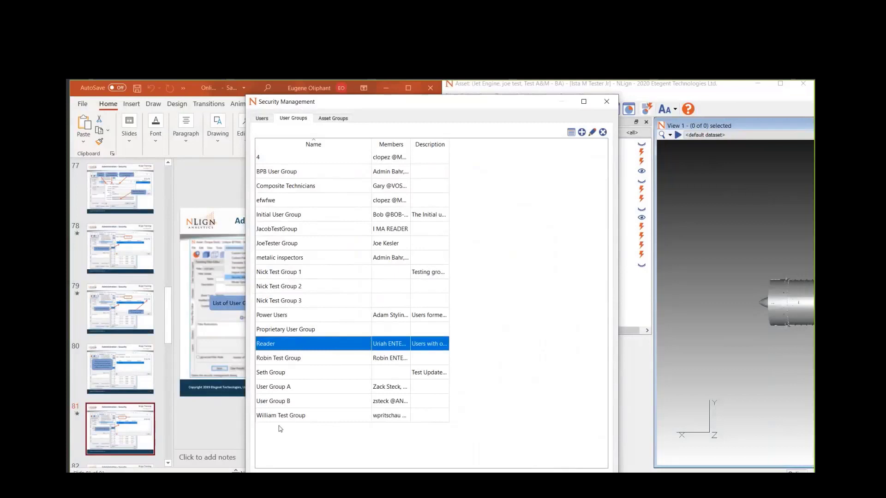
click(291, 261)
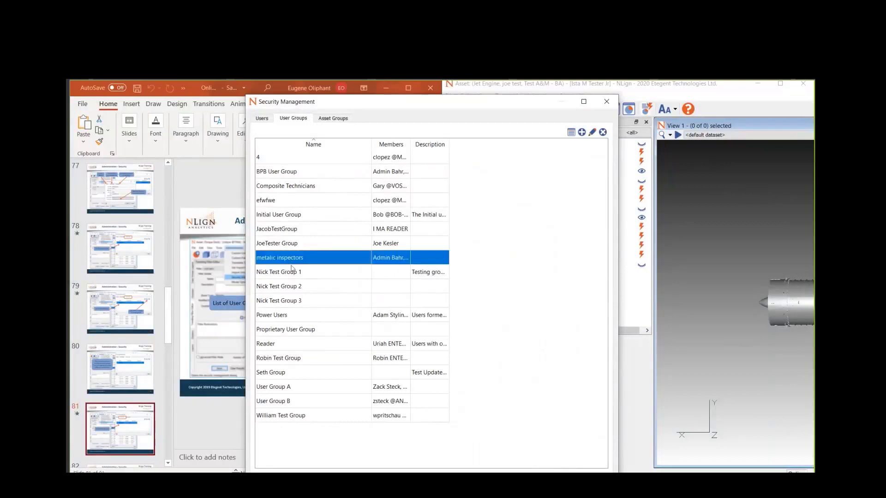
click(340, 186)
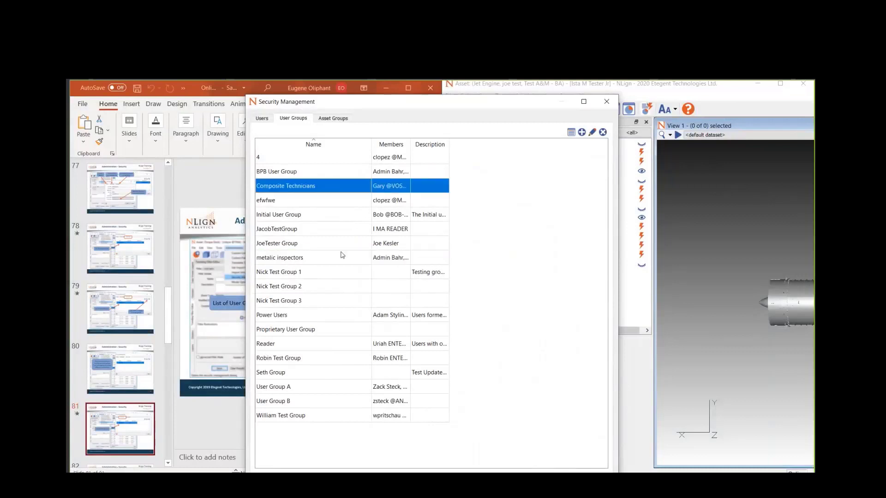
click(340, 258)
click(549, 243)
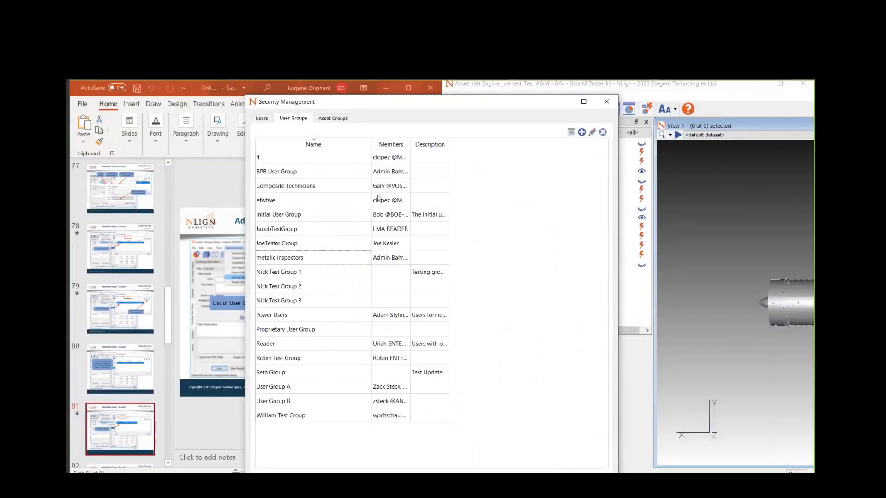
click(351, 186)
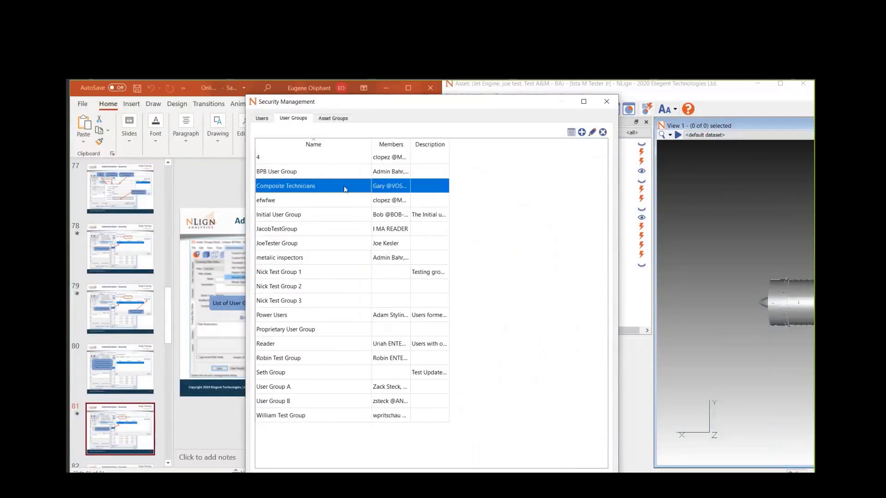
click(349, 256)
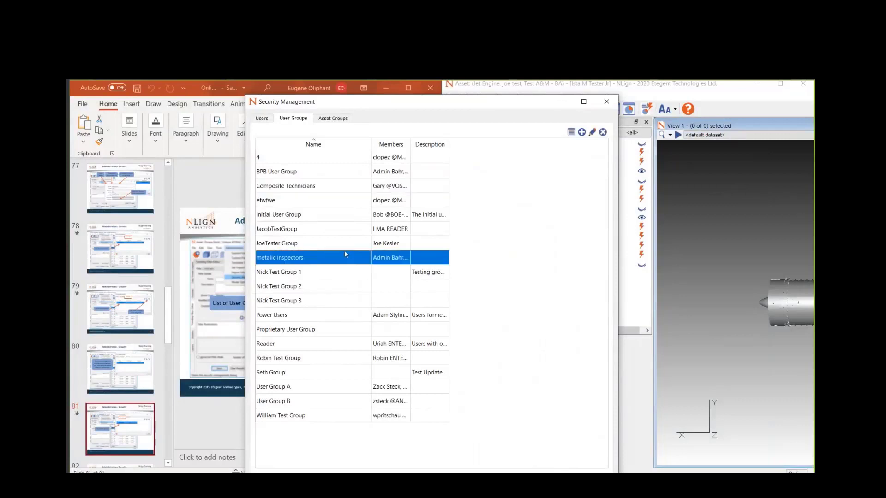
click(316, 187)
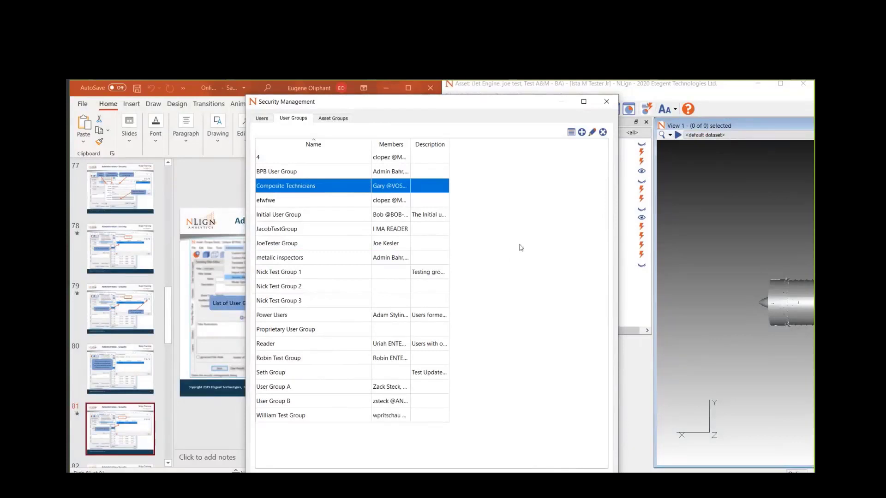
click(322, 259)
click(516, 296)
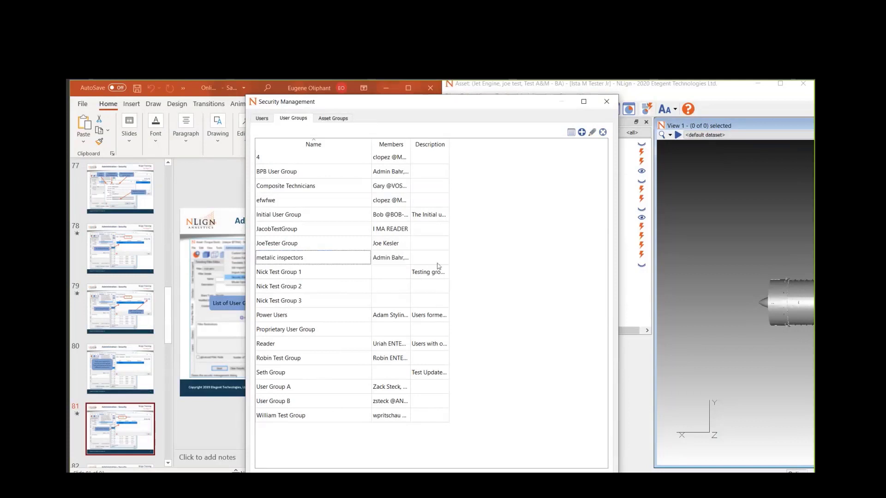
click(394, 261)
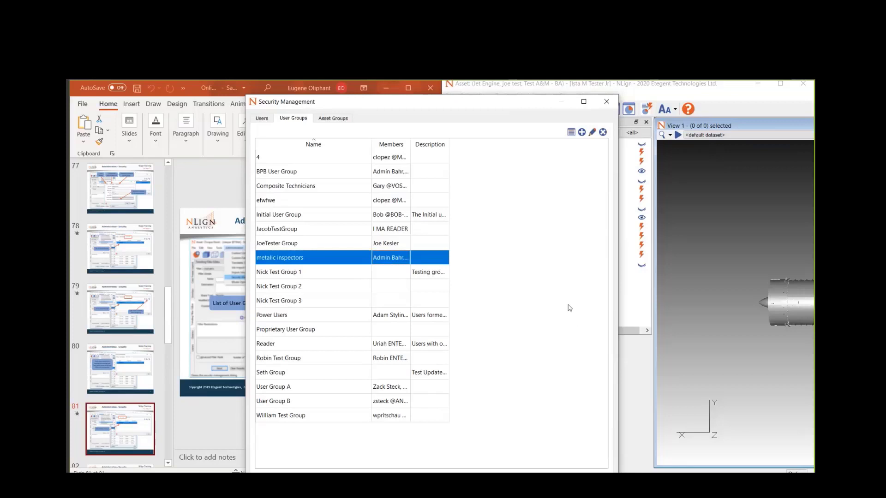
- Close Security Management and acknowledge the notice about restarting the application
click(607, 101)
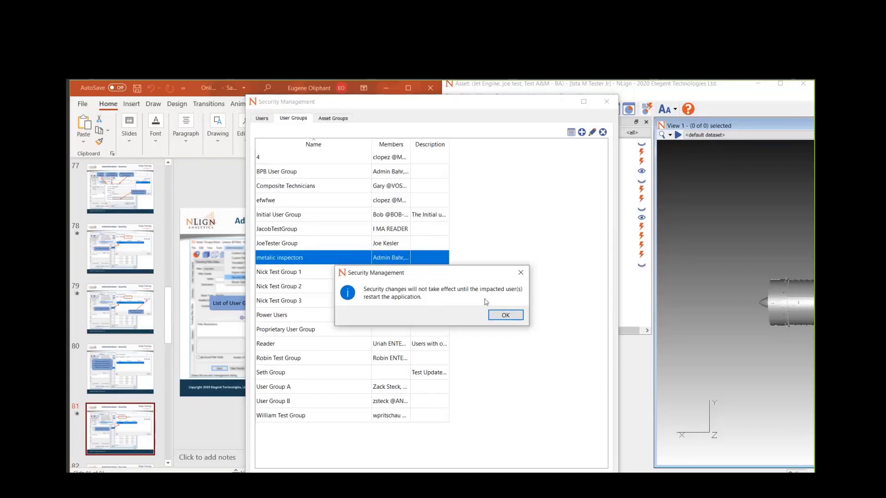
click(505, 316)
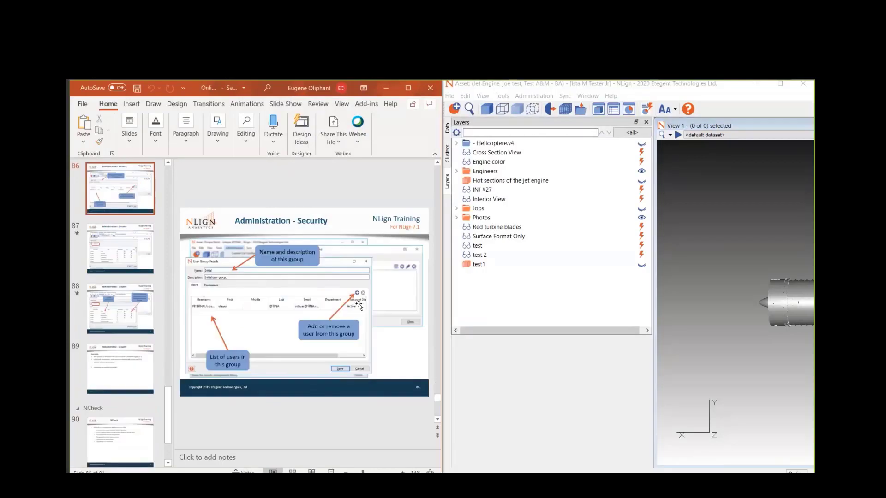
- Start a new trendable type and add the existing user fields in rows 2 through 8, starting with (Block 1) To
click(569, 311)
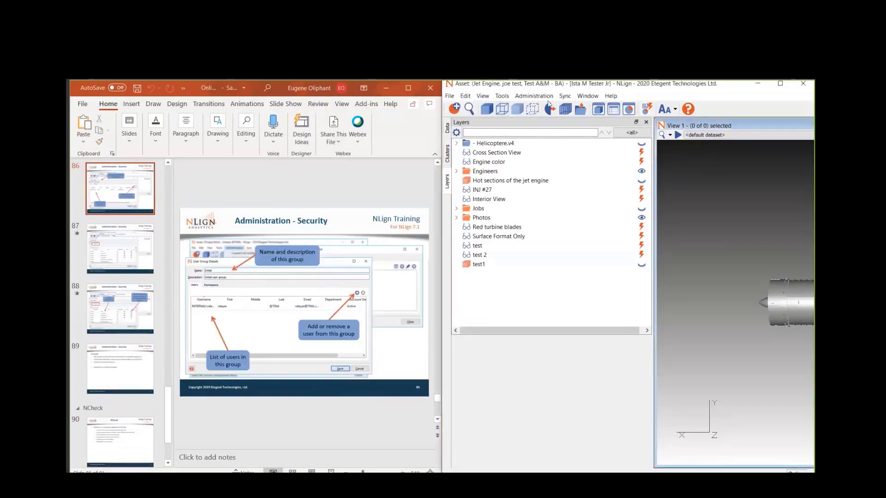
click(534, 97)
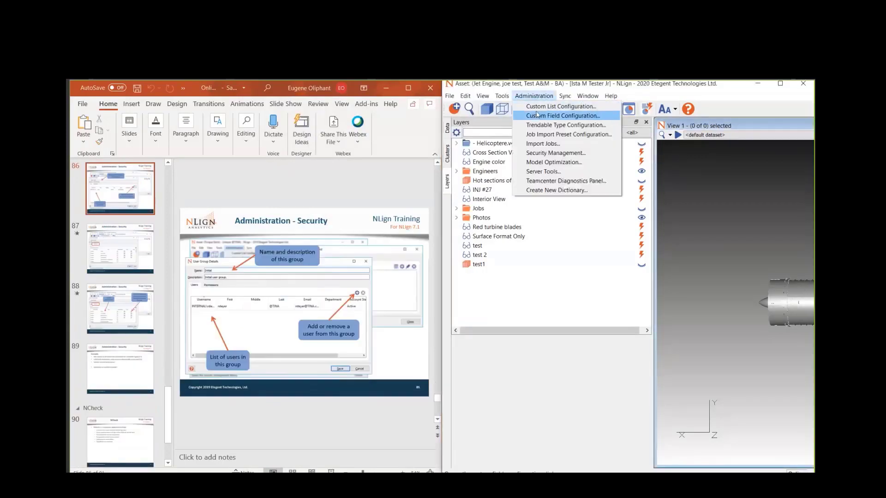
click(538, 125)
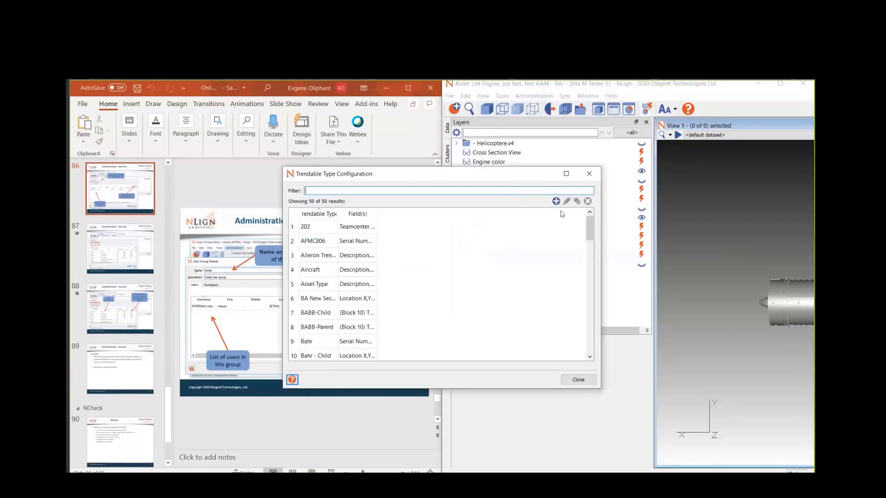
click(556, 202)
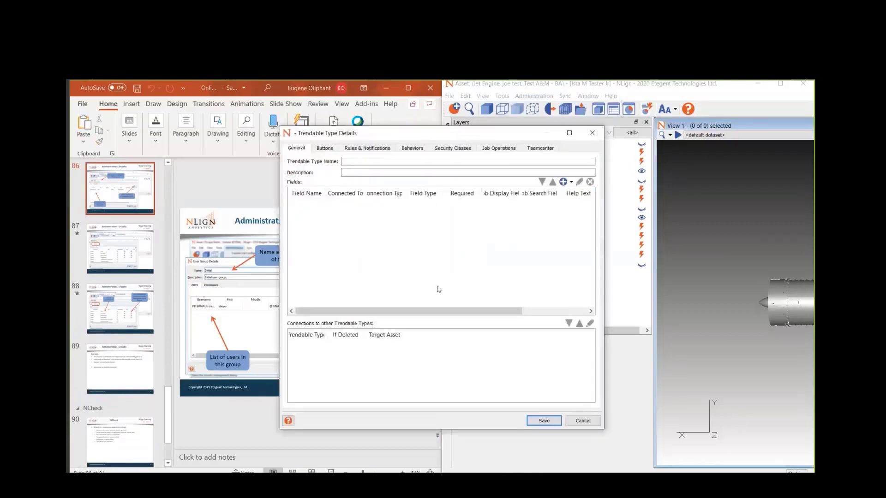
click(572, 182)
click(585, 193)
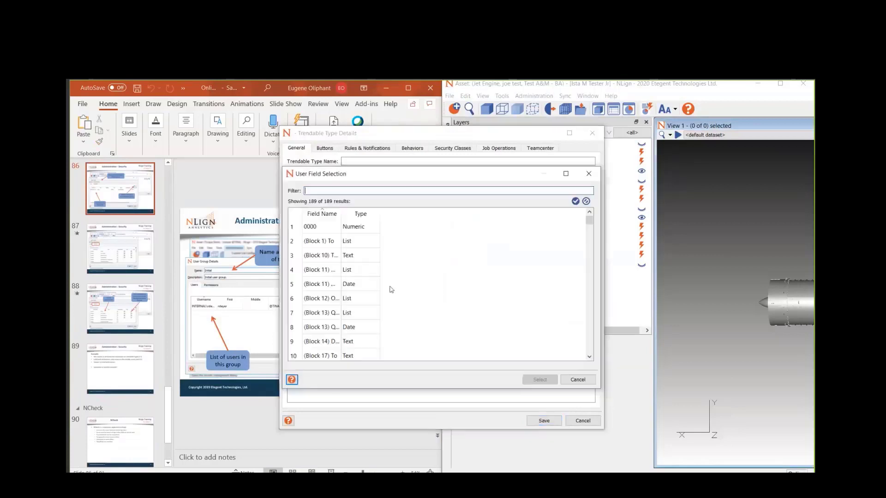
click(339, 241)
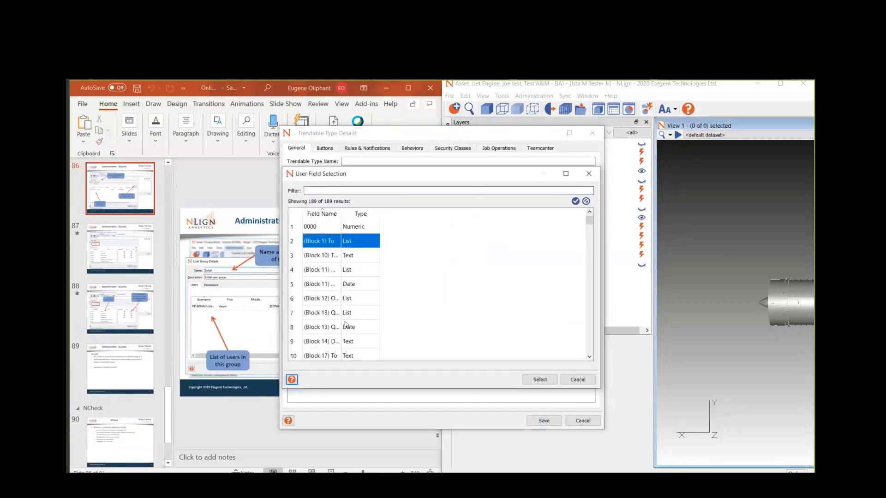
shift+click(346, 327)
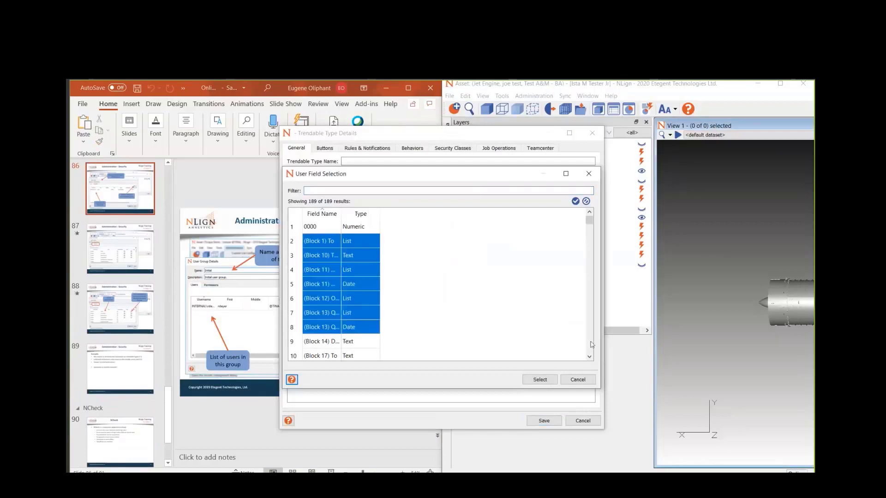
click(538, 379)
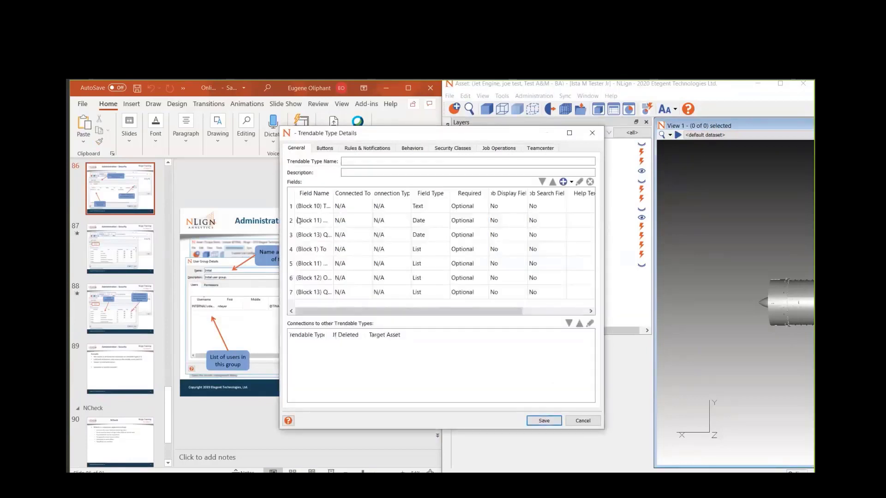
- Name the trendable type TEST delete me and save it to reach its security setup
click(356, 162)
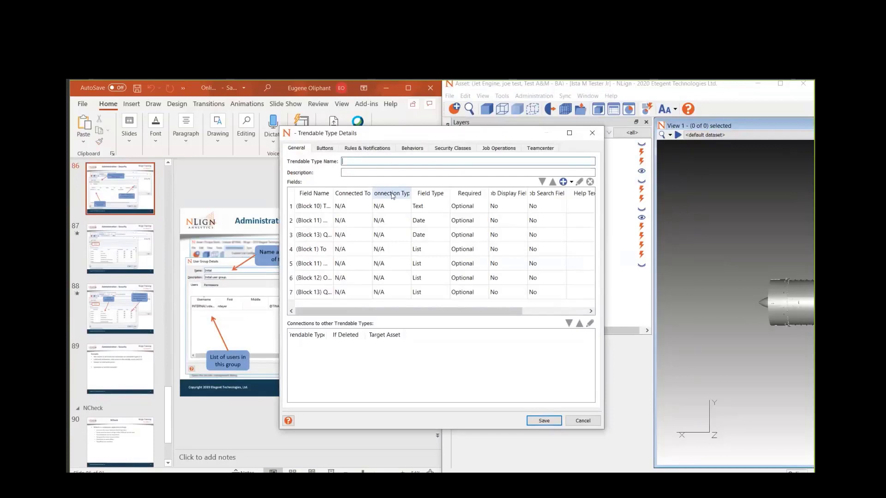
text(TEST delete me)
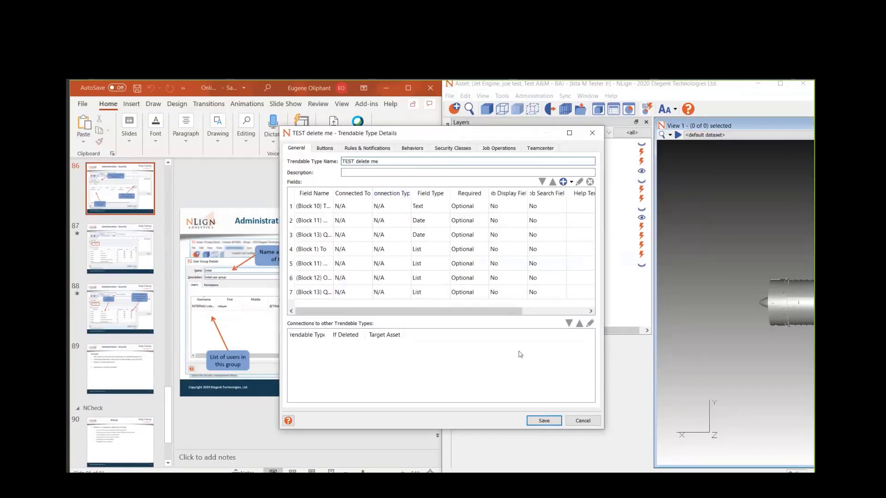
click(544, 420)
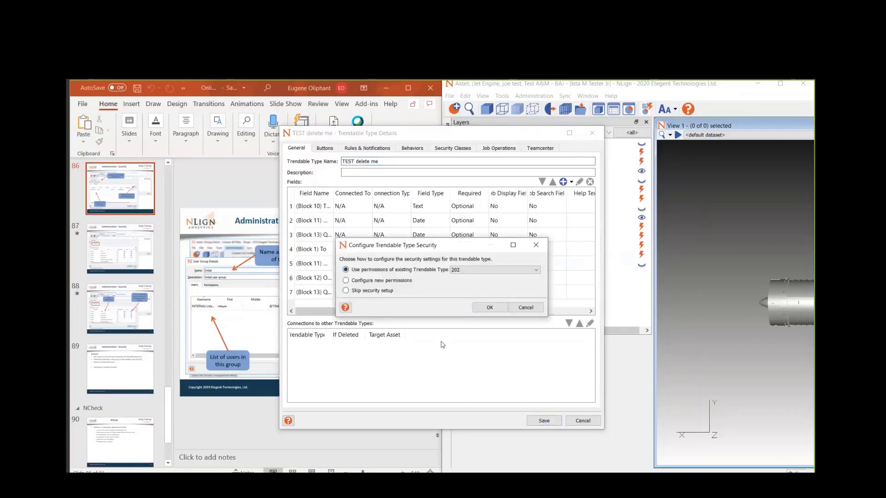
- Examine the security setup options for the TEST delete me trendable type, including the existing types whose permissions can be reused
drag(443, 344, 440, 342)
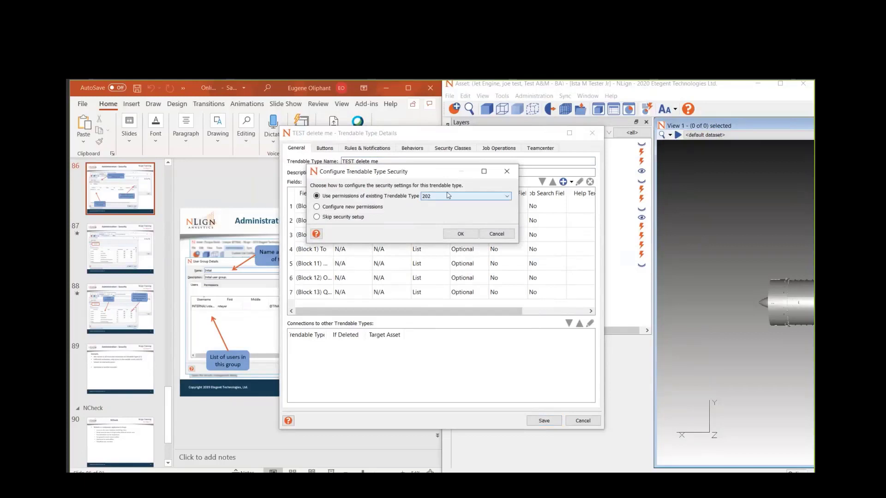
click(476, 196)
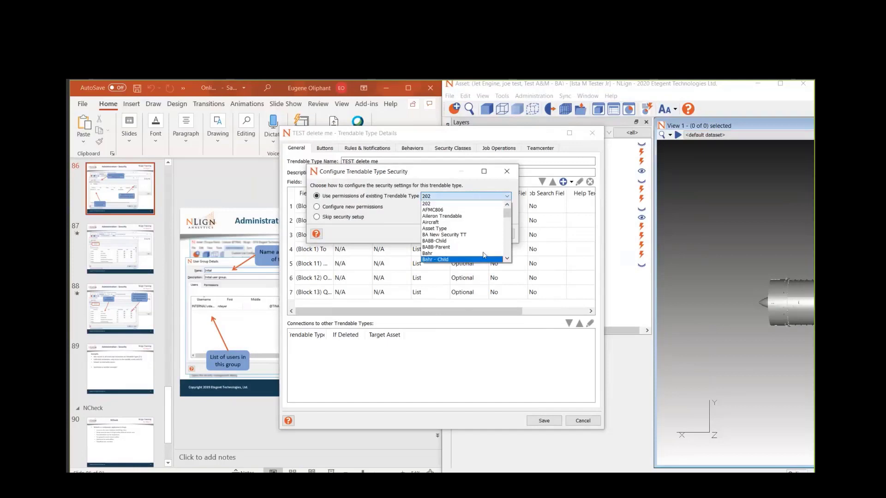
scroll(483, 256, down, 5)
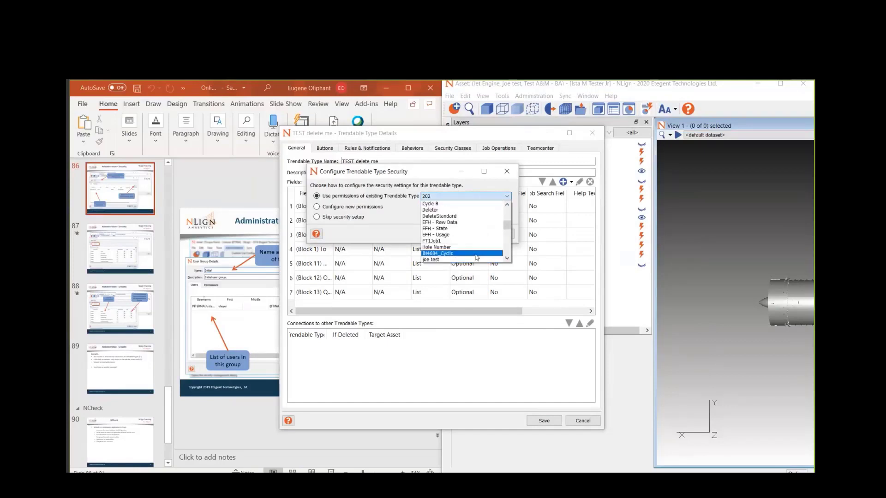
click(384, 225)
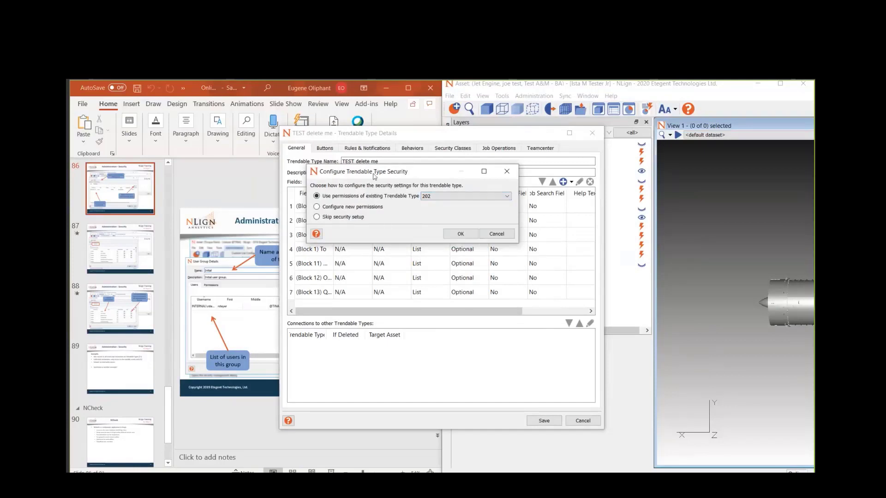
click(321, 208)
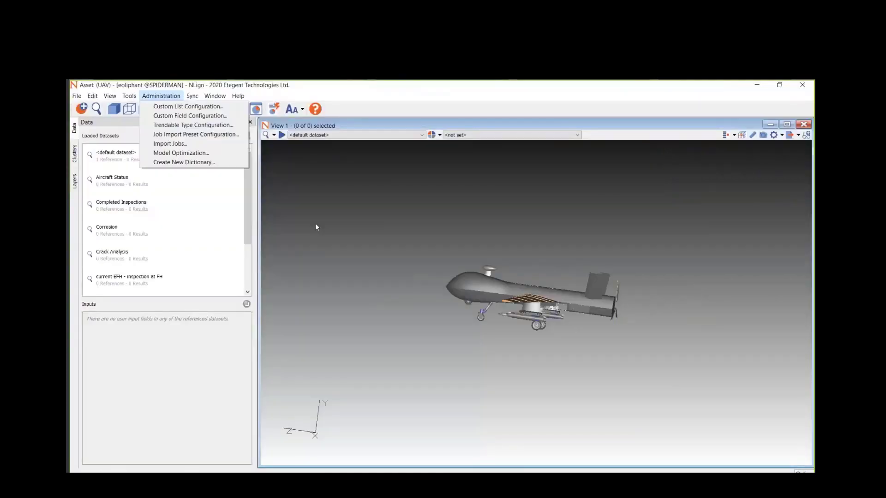
click(314, 223)
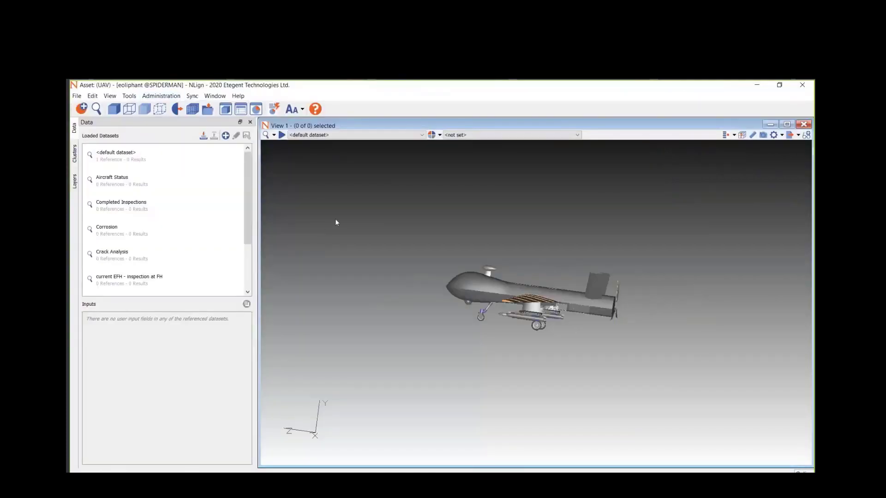